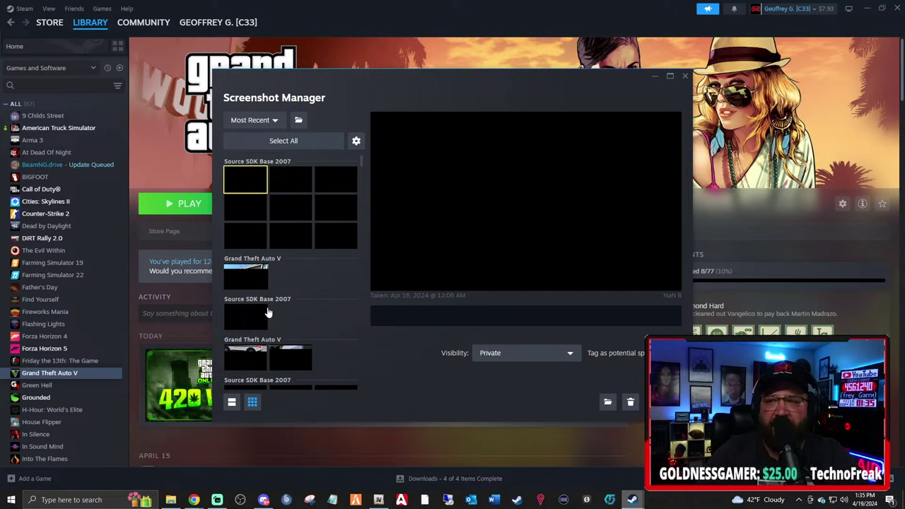
double_click(246, 271)
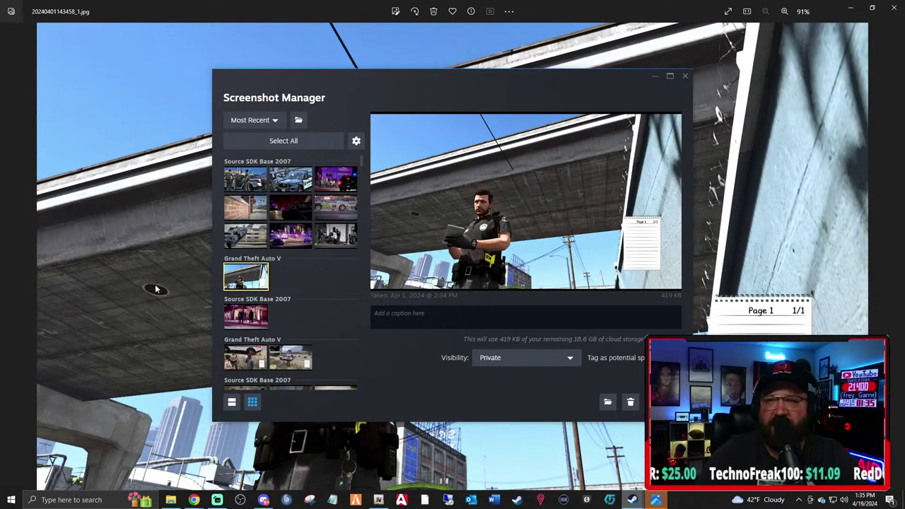
right_click(148, 173)
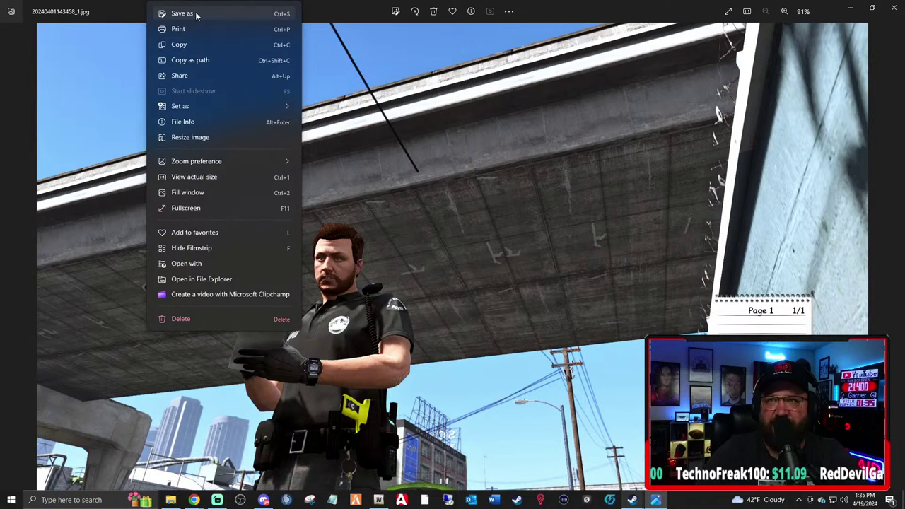
left_click(170, 13)
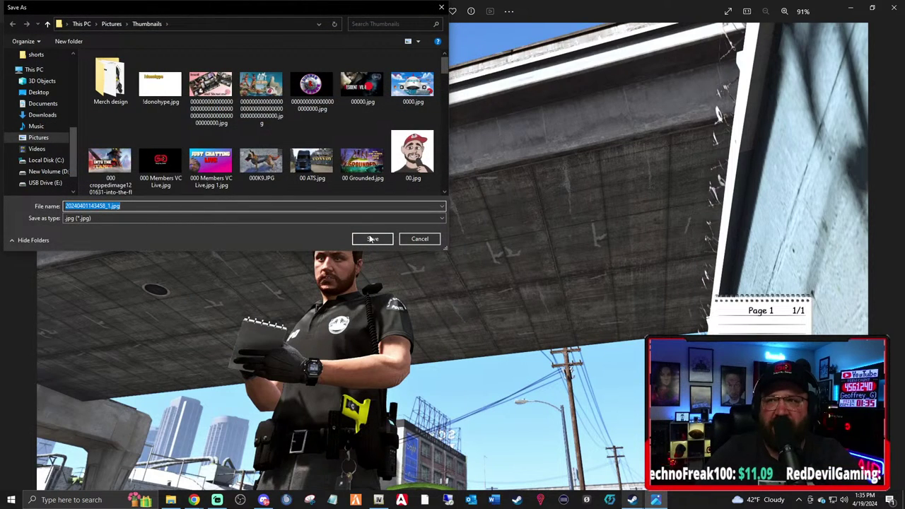
left_click(373, 241)
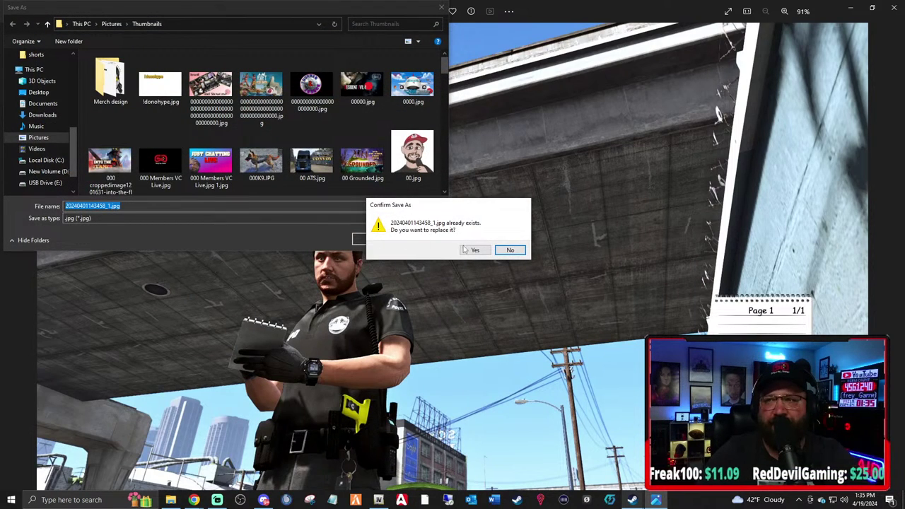
left_click(474, 250)
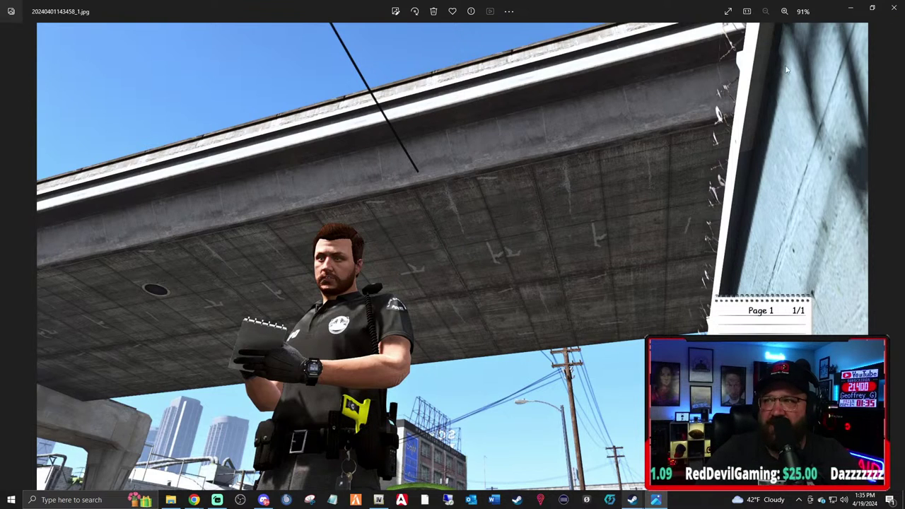
Close the image viewer, the Screenshot Manager and the Steam window.
left_click(892, 7)
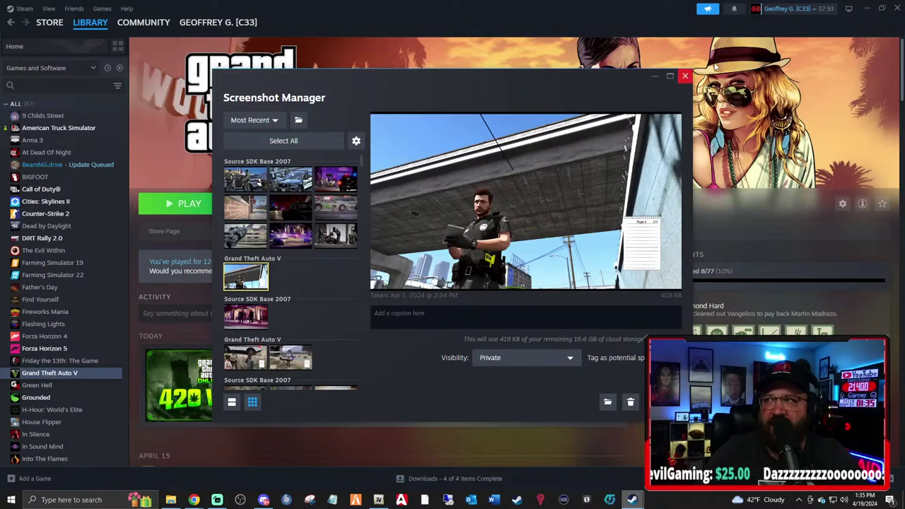
left_click(684, 76)
left_click(892, 7)
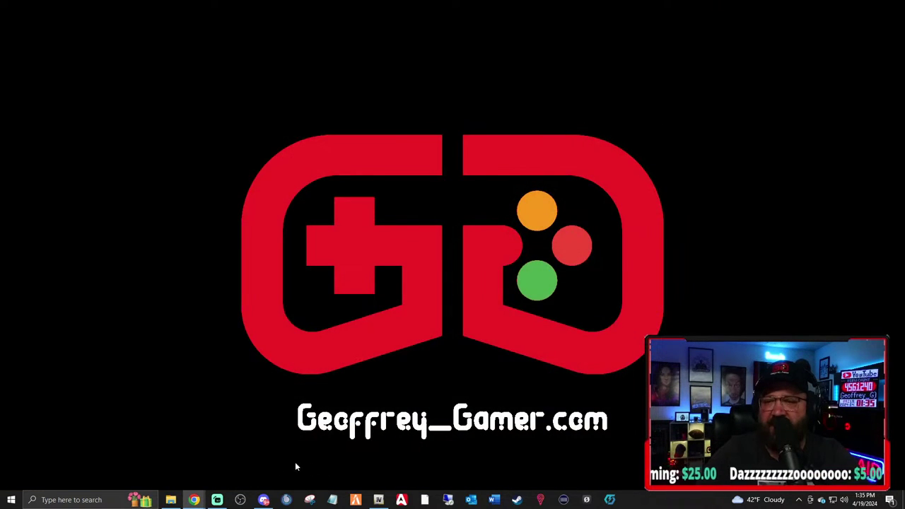
right_click(173, 500)
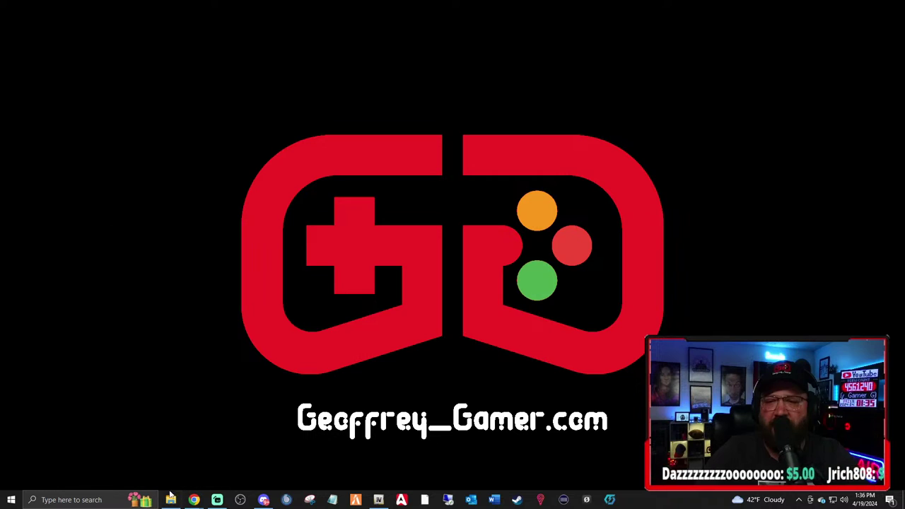
left_click(171, 481)
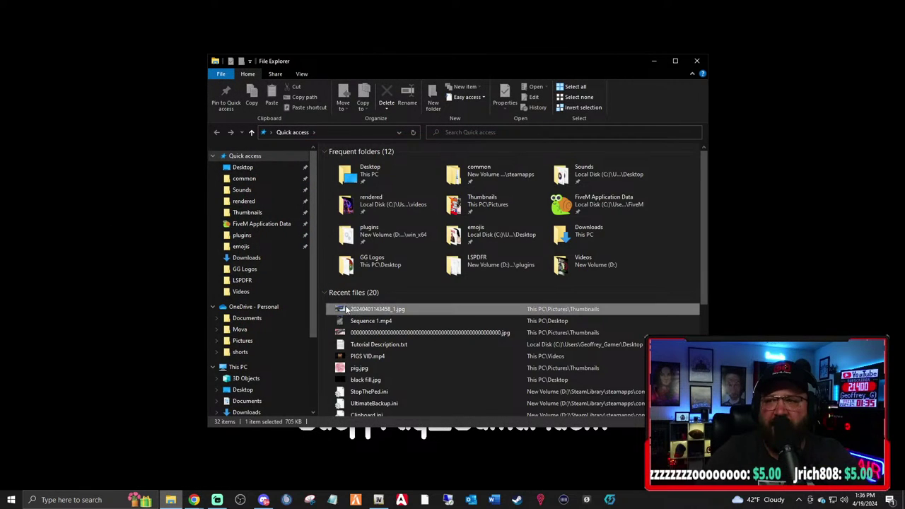
right_click(356, 311)
mouse_move(382, 179)
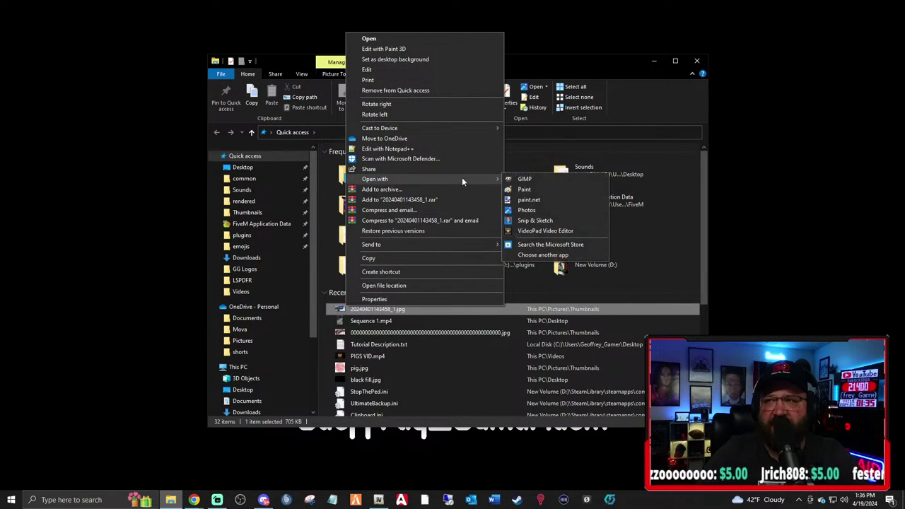
left_click(531, 199)
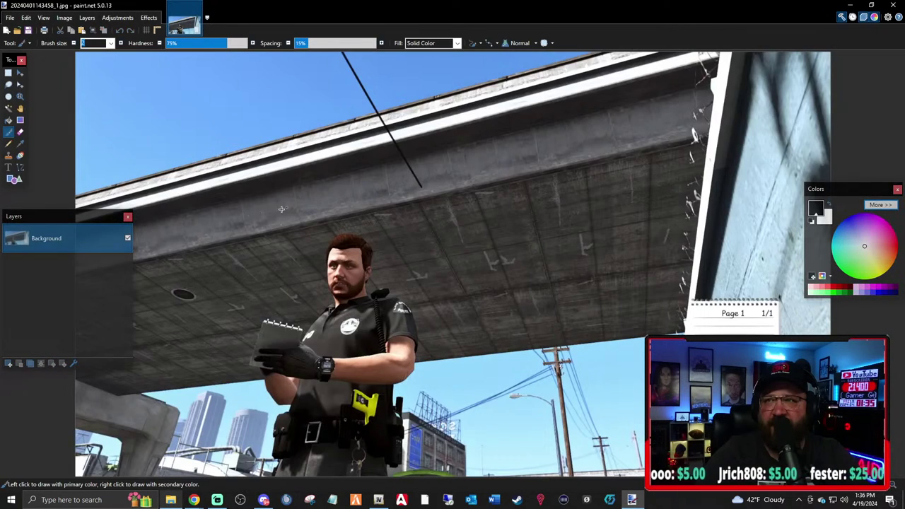
Add a new layer above the background and set the Text tool to the Oil Makes You Run (Faster) font at size 144.
mouse_move(88, 217)
left_mouse_down()
mouse_move(121, 224)
mouse_move(685, 172)
mouse_move(824, 84)
mouse_move(827, 59)
mouse_move(715, 239)
mouse_move(738, 123)
left_mouse_up()
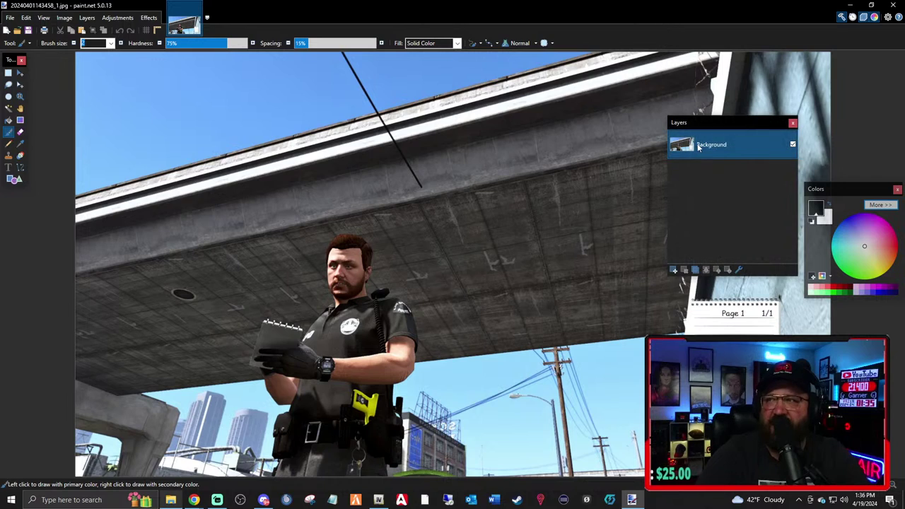
left_click(675, 269)
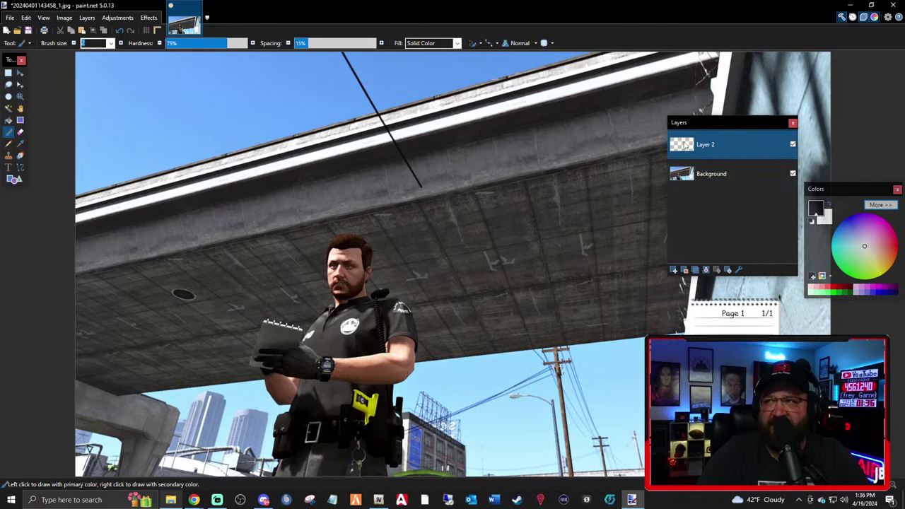
left_click(9, 170)
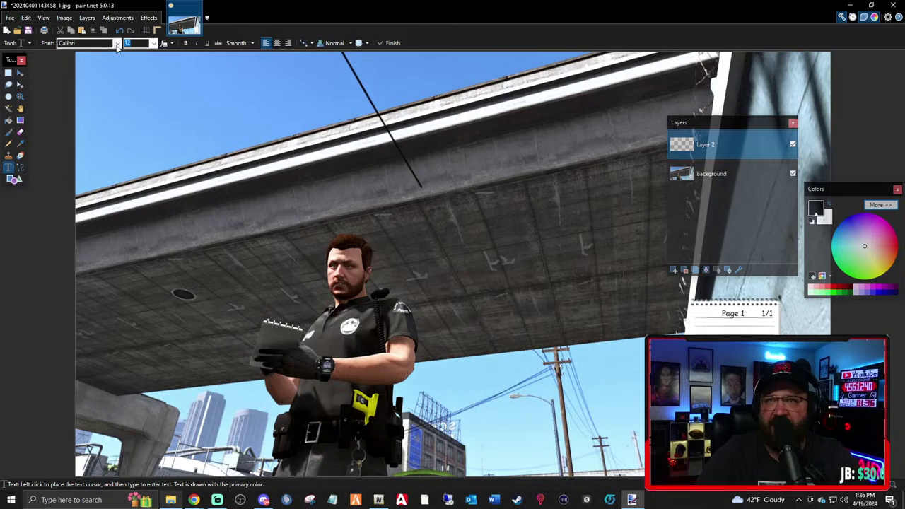
left_click(117, 43)
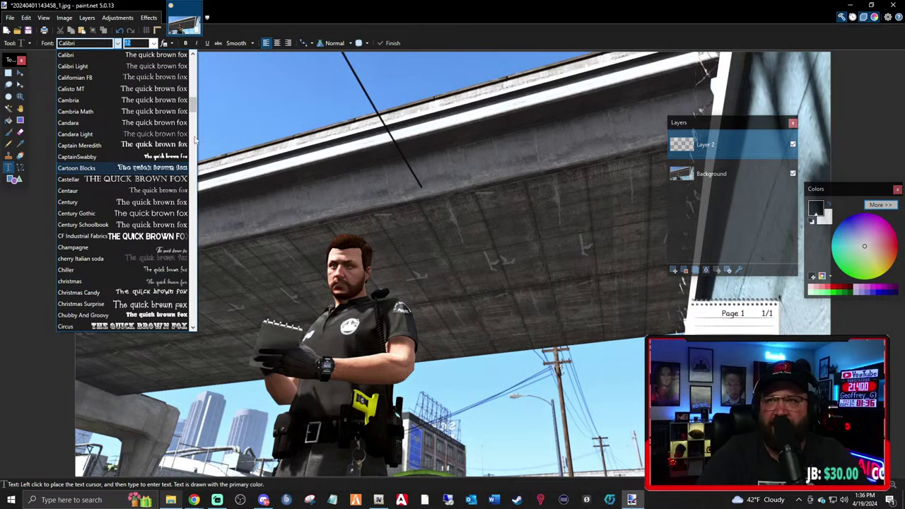
left_click_drag(195, 107, 205, 225)
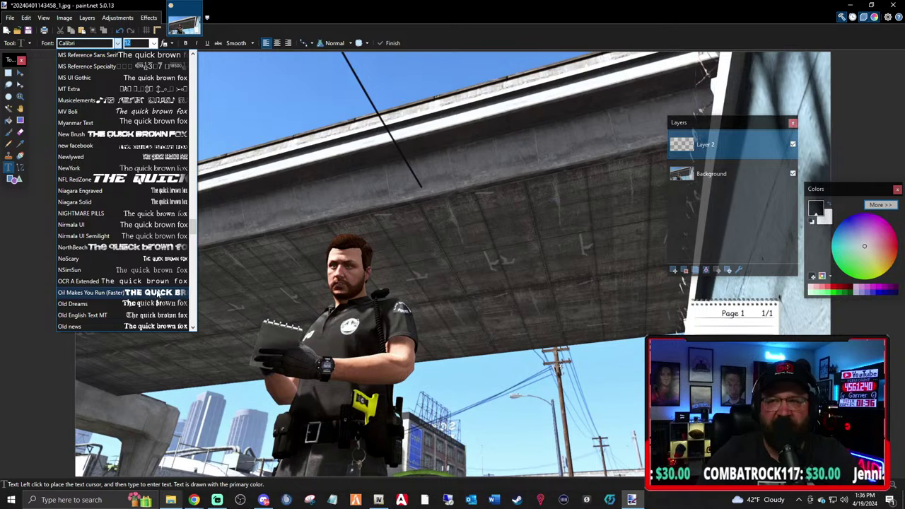
left_click(139, 293)
left_click(153, 44)
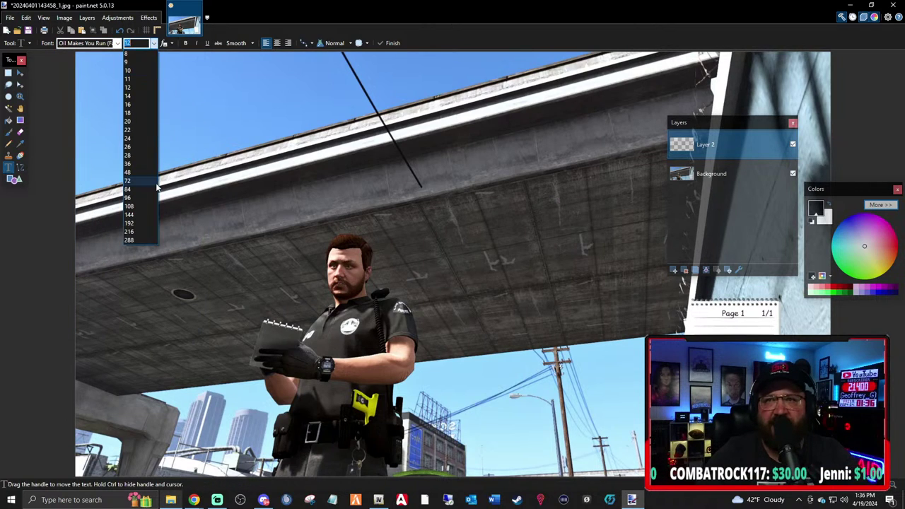
left_click(146, 217)
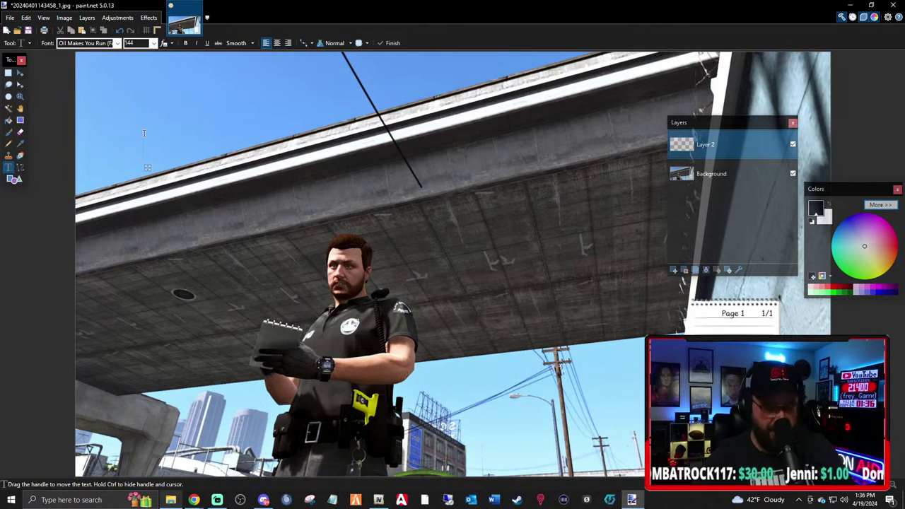
Write the title NOTEPAD in white on the new layer, across the upper part of the image.
left_click(829, 204)
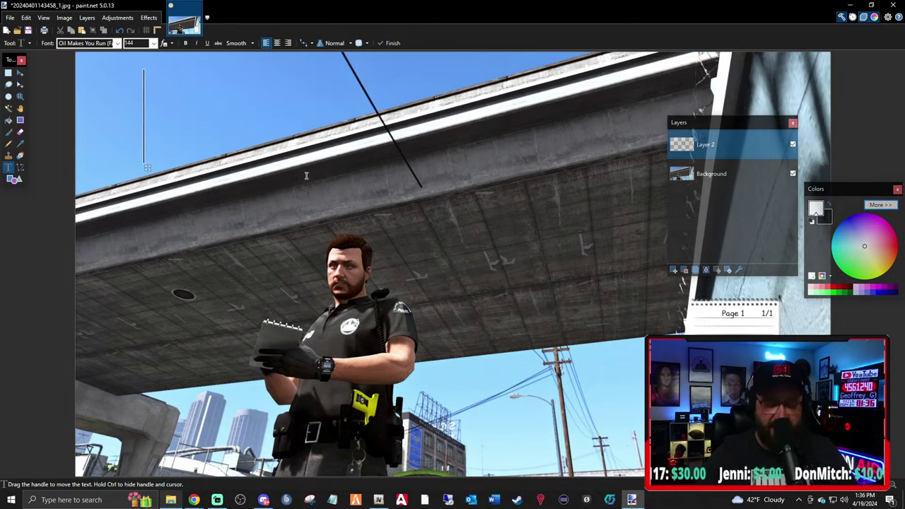
type("NOTEPADE")
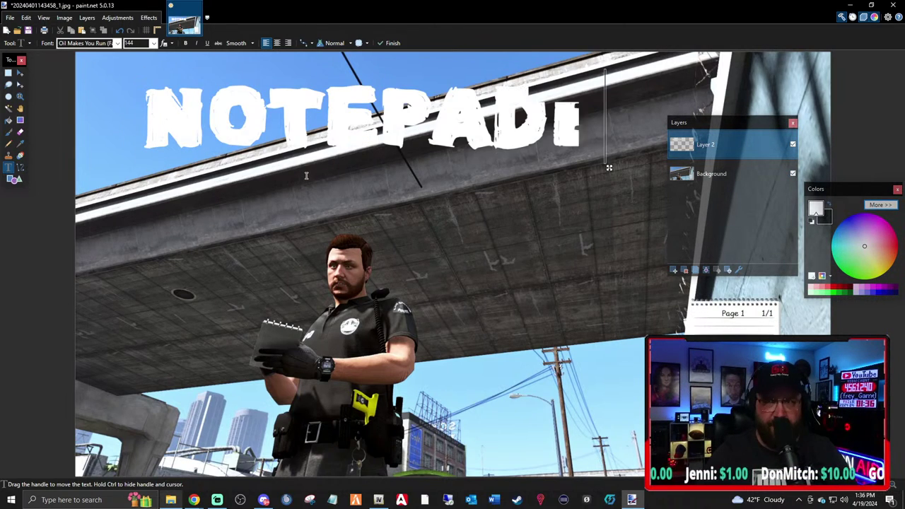
key("BackSpace")
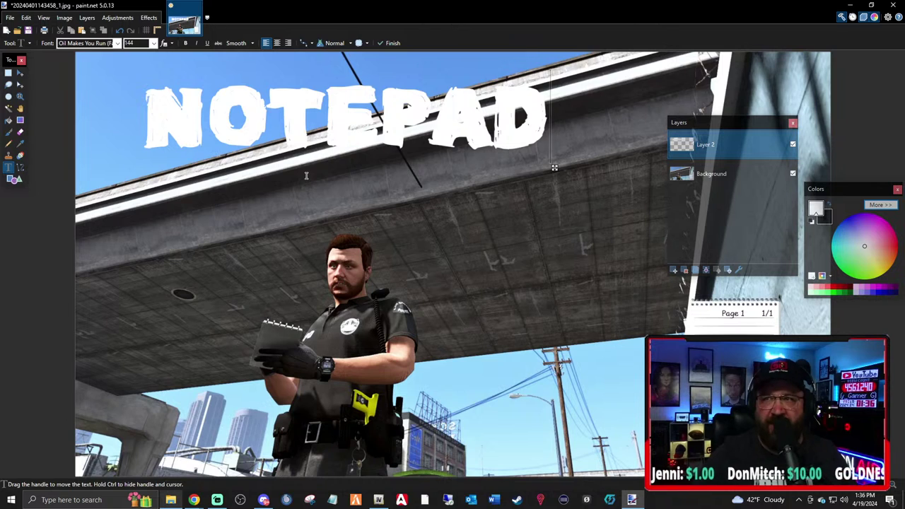
Change the NOTEPAD title to the Pricedown Bl font at size 192 and move it slightly toward the image's upper-left corner.
left_click(117, 43)
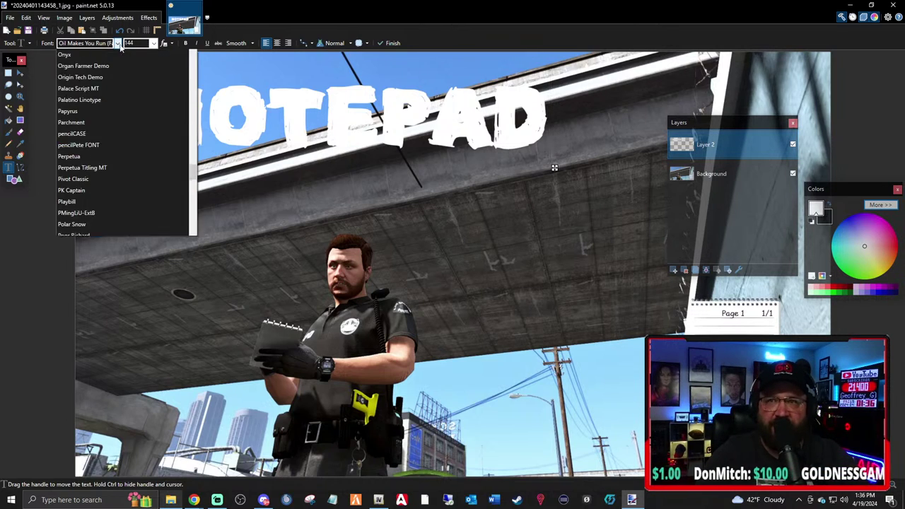
scroll(170, 269, "down", 7)
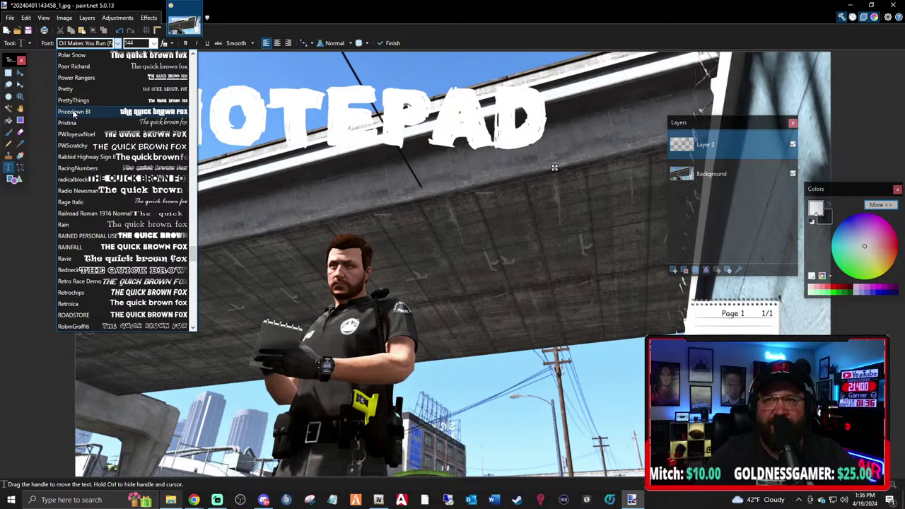
left_click(74, 112)
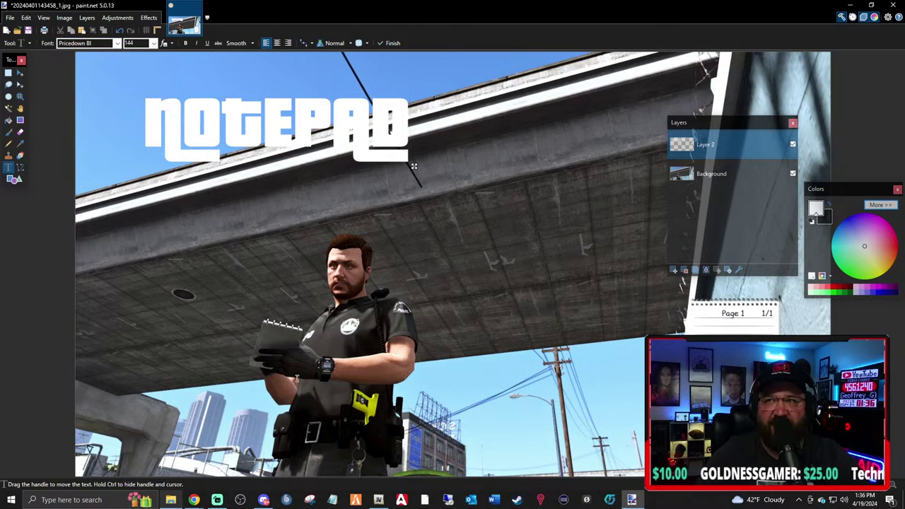
left_click(153, 43)
left_click(141, 232)
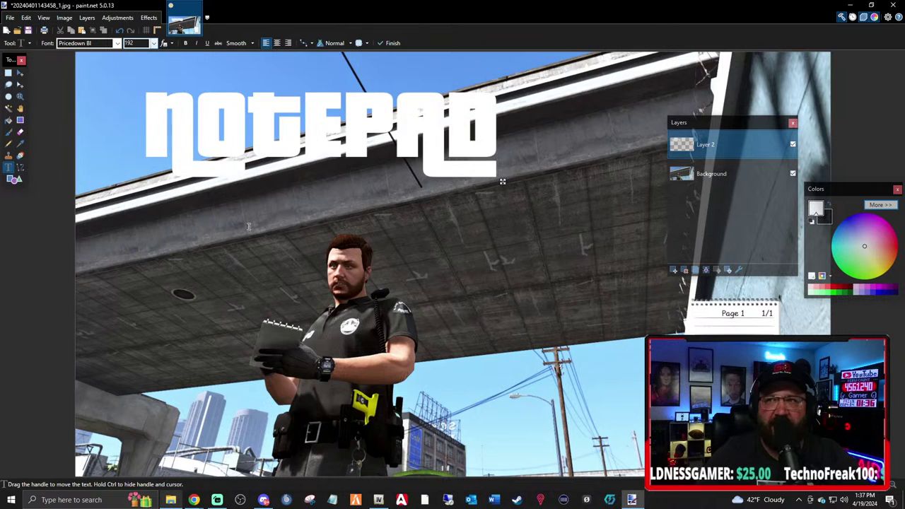
left_click_drag(502, 181, 481, 165)
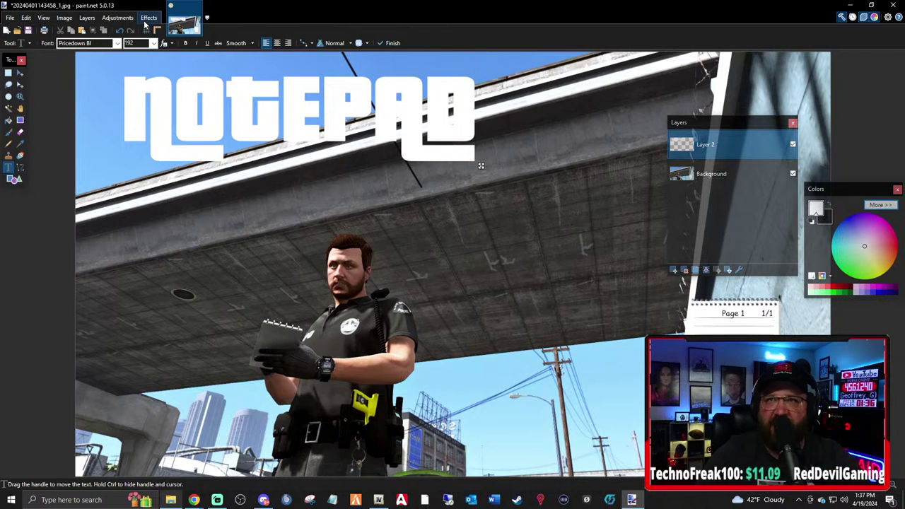
Apply an Outline Object effect to the title with width 3 and a green color of R 0, G 211, B 14.
left_click(145, 20)
mouse_move(159, 103)
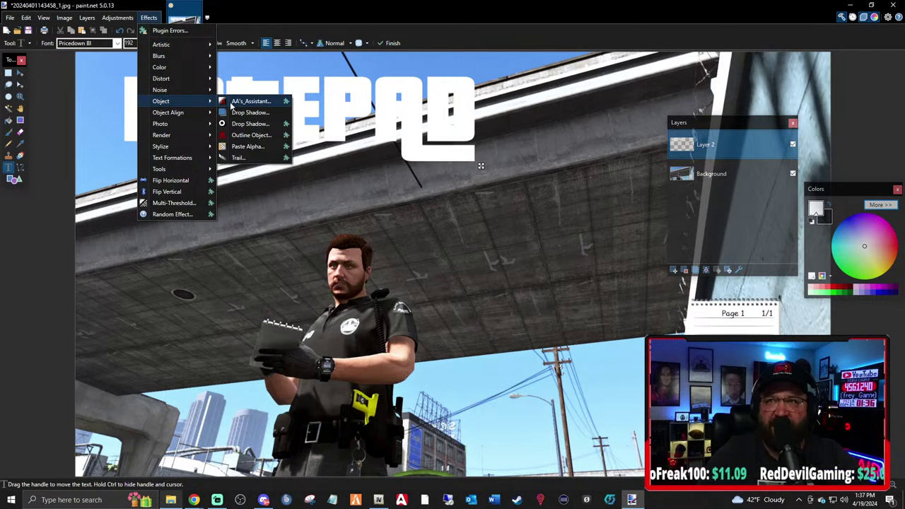
left_click(249, 135)
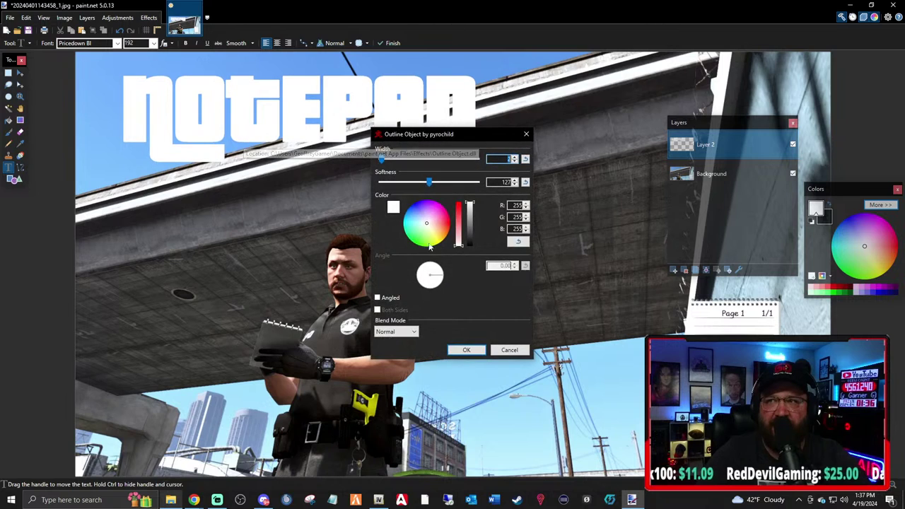
left_click_drag(458, 133, 600, 143)
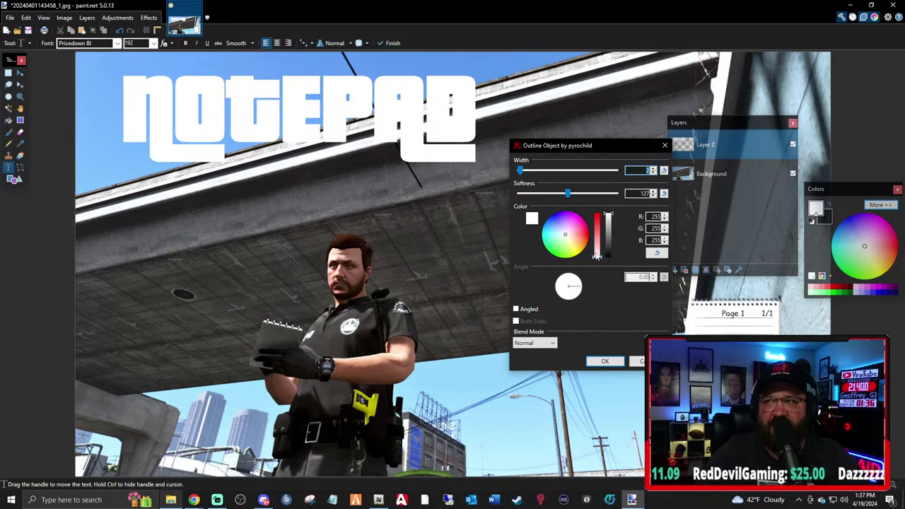
left_click_drag(565, 236, 553, 268)
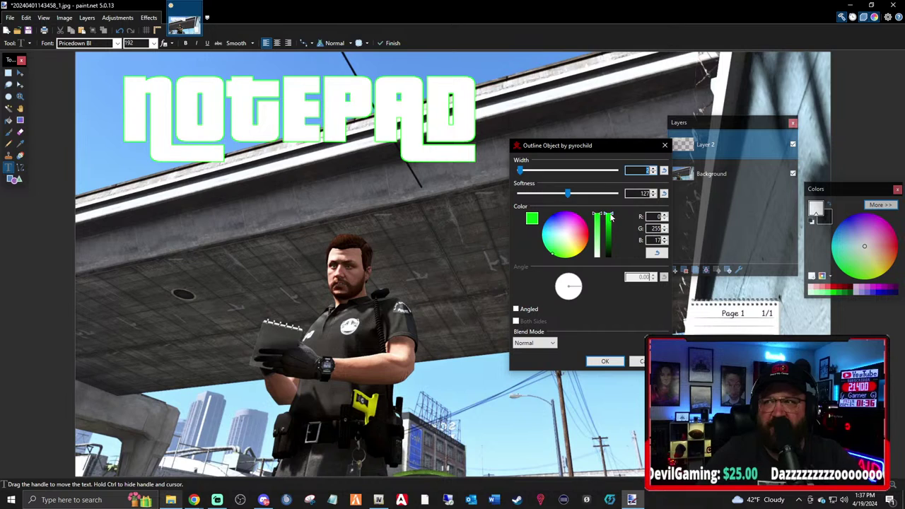
mouse_move(611, 216)
left_mouse_down()
mouse_move(611, 233)
mouse_move(613, 223)
left_mouse_up()
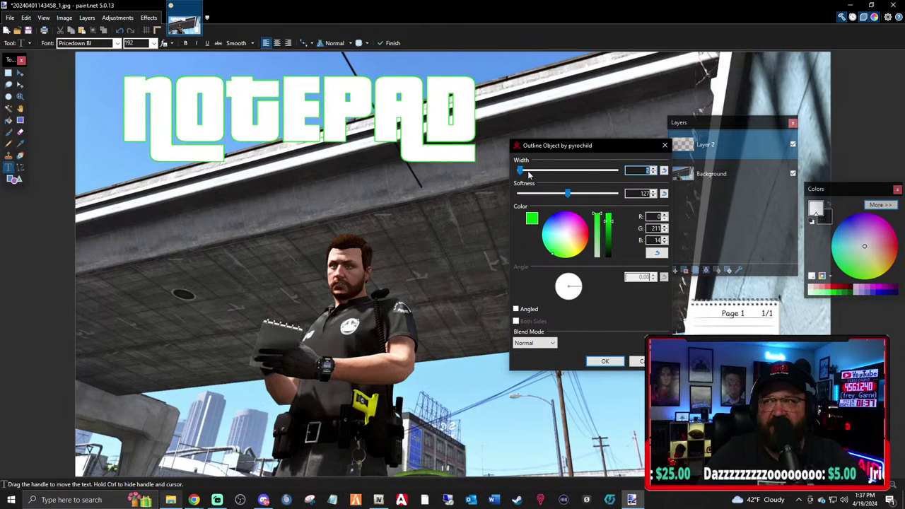
mouse_move(520, 172)
left_mouse_down()
mouse_move(587, 172)
mouse_move(522, 174)
left_mouse_up()
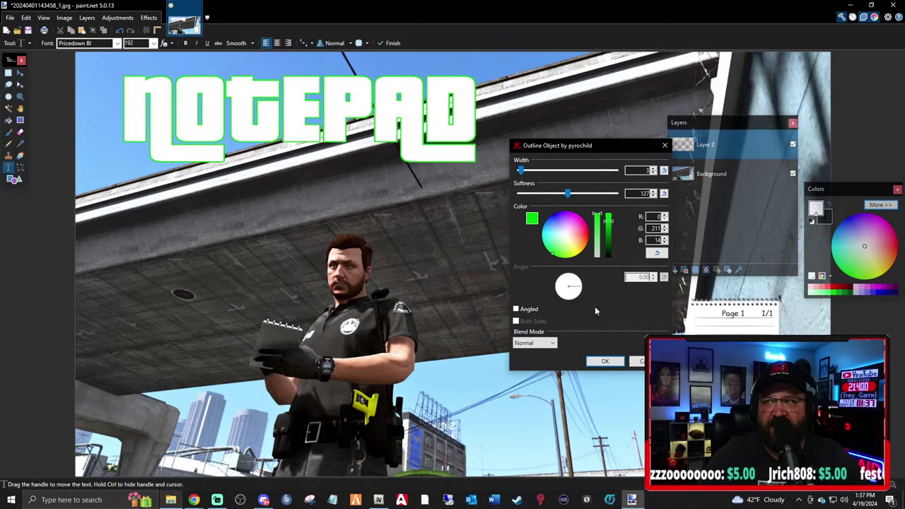
left_click(604, 362)
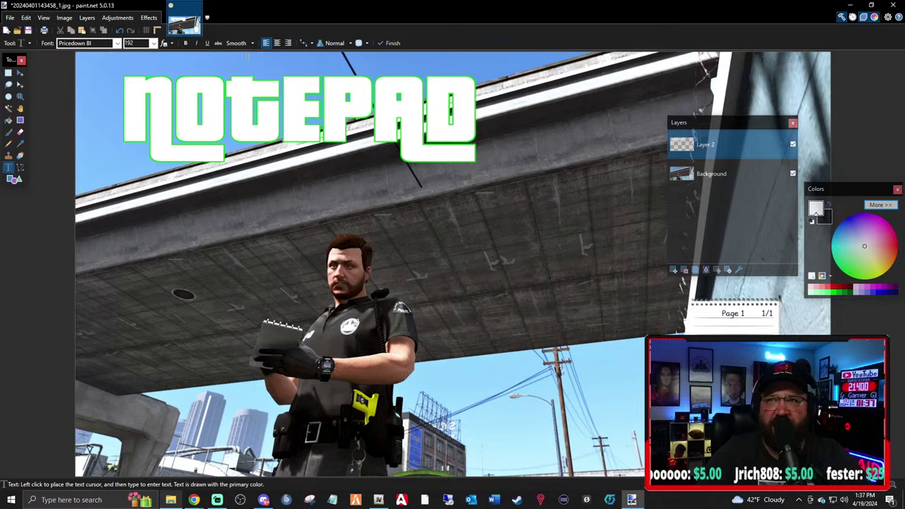
left_click(148, 17)
mouse_move(201, 117)
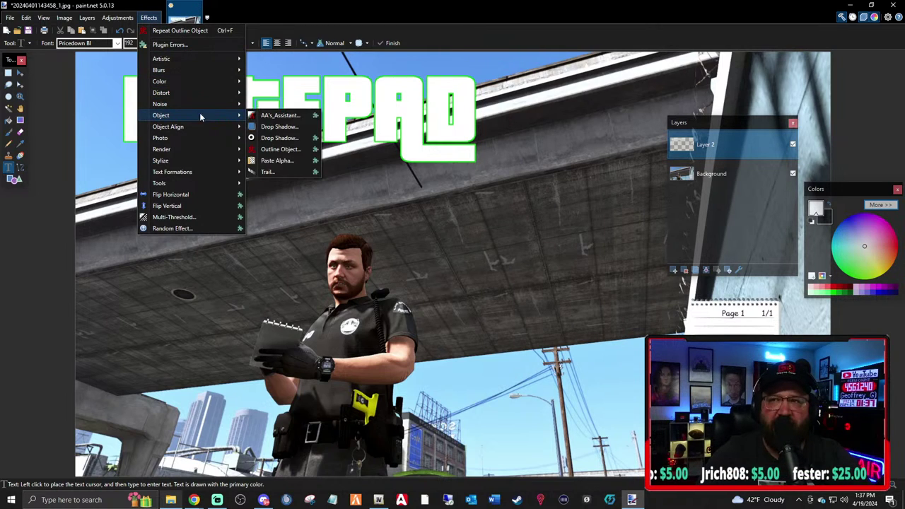
left_click(275, 138)
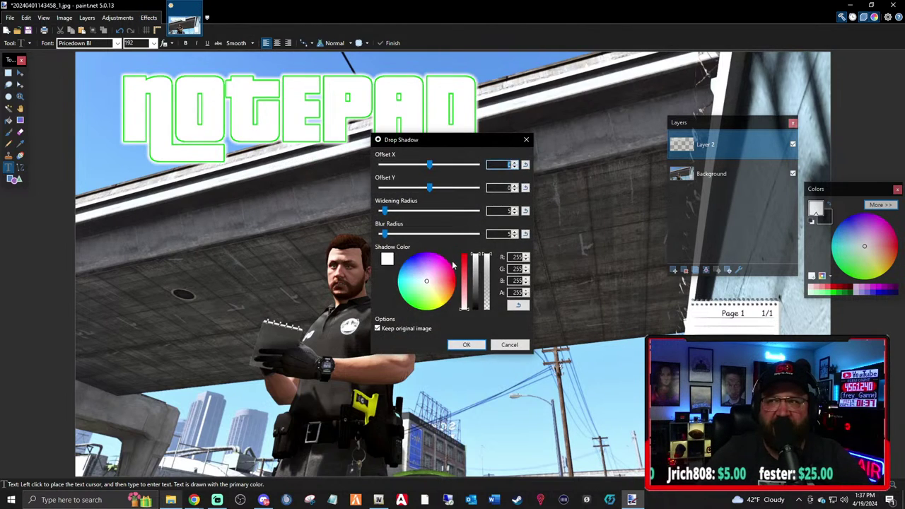
left_click(529, 307)
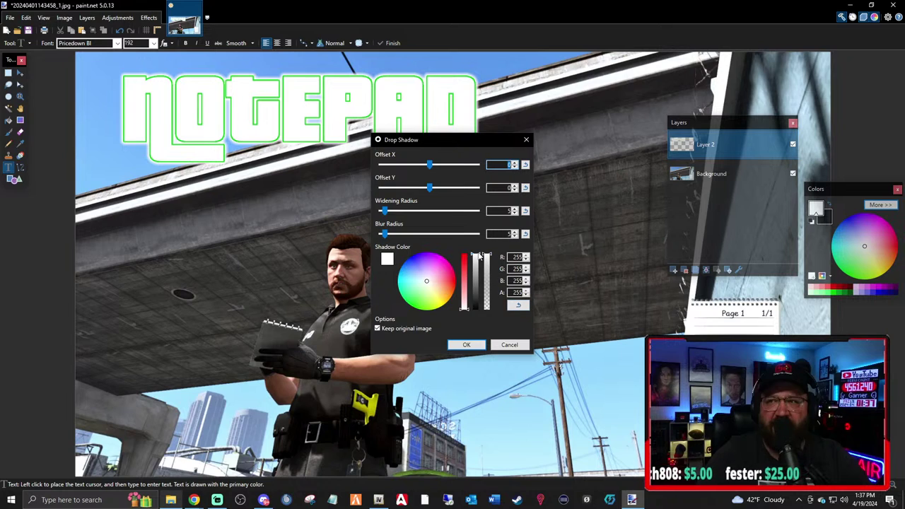
left_click_drag(480, 258, 493, 315)
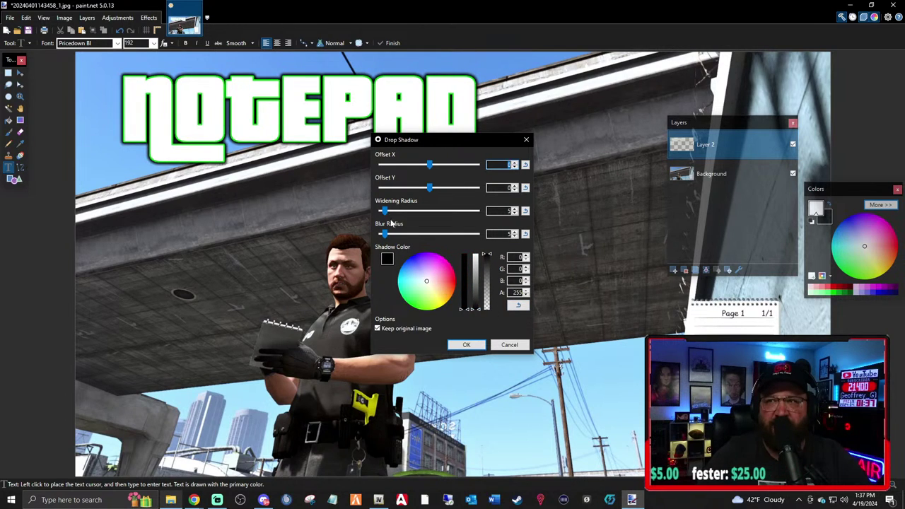
left_click_drag(385, 211, 422, 211)
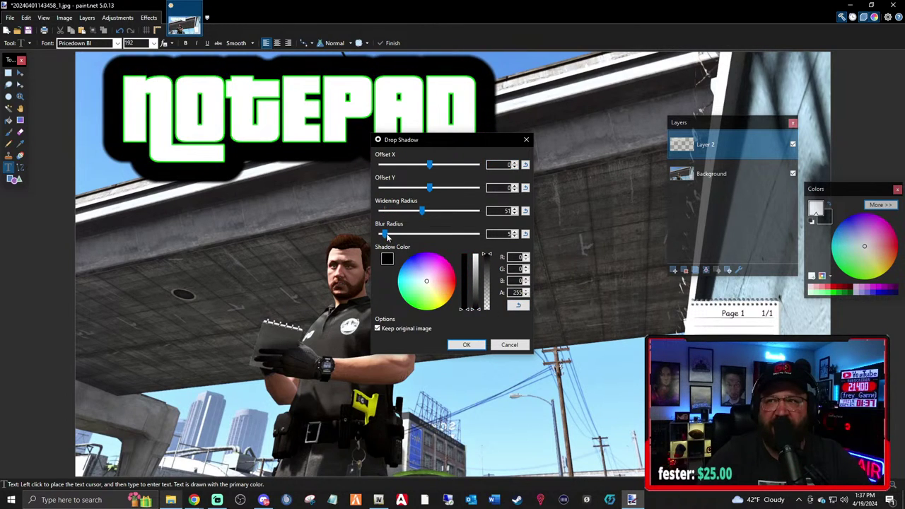
left_click_drag(387, 238, 442, 236)
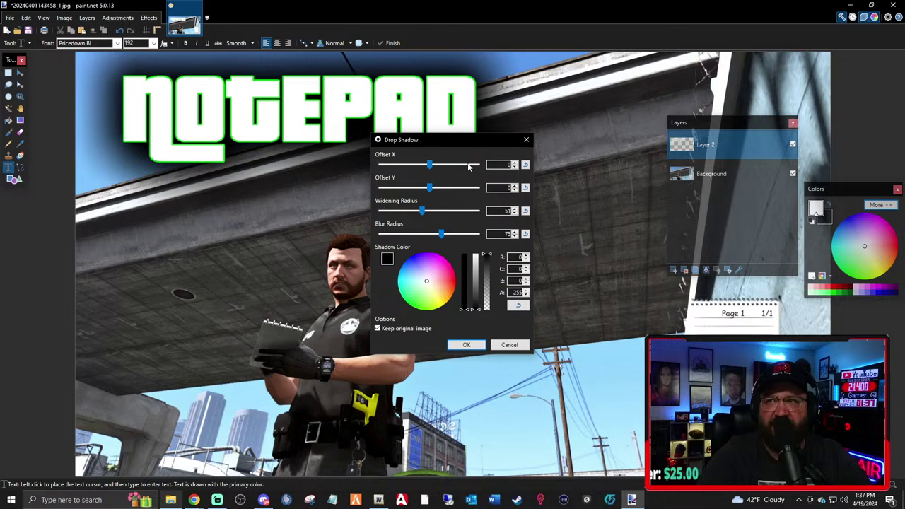
left_click_drag(471, 141, 562, 215)
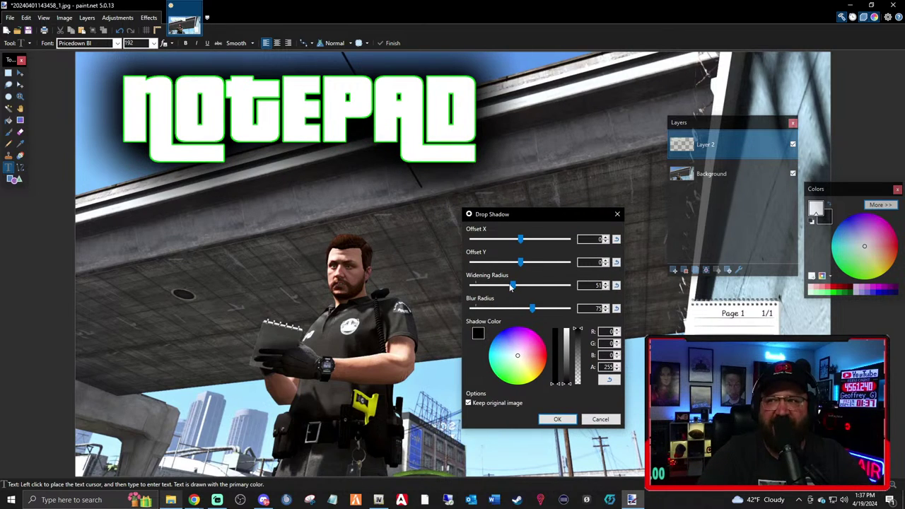
left_click_drag(514, 285, 476, 287)
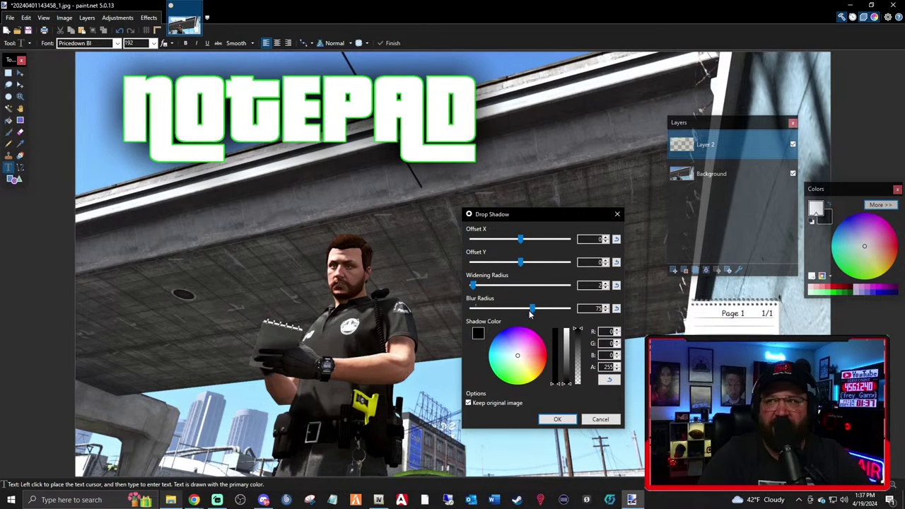
left_click_drag(530, 310, 492, 287)
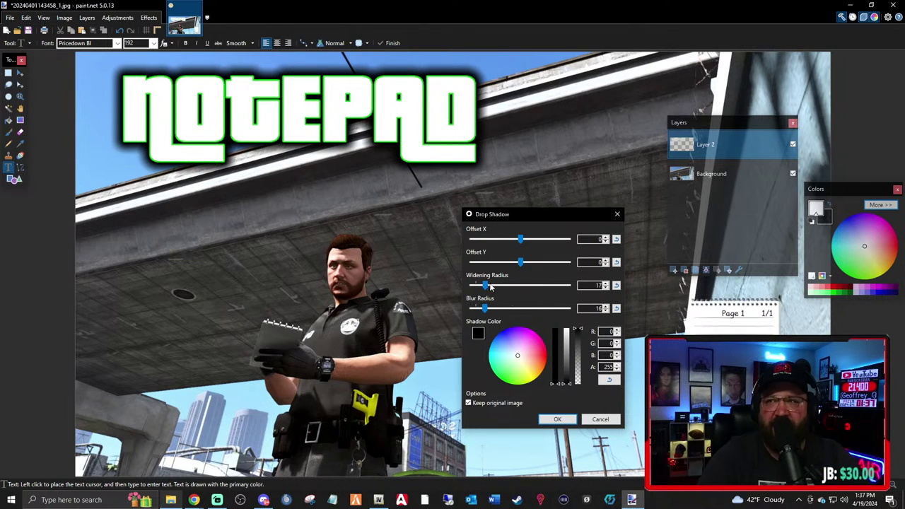
left_click(613, 423)
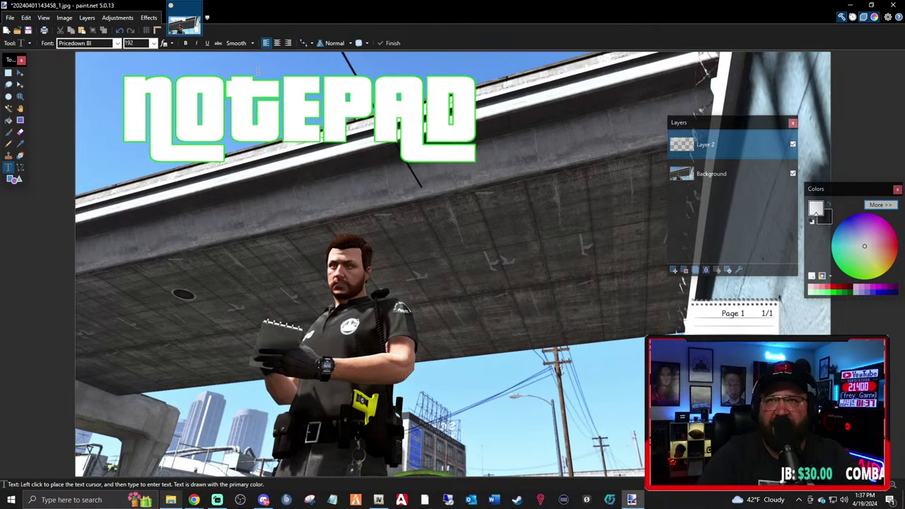
Apply a black Drop Shadow to the NOTEPAD title with shadow radius 9.4 and distance 71.4.
left_click(149, 17)
mouse_move(216, 117)
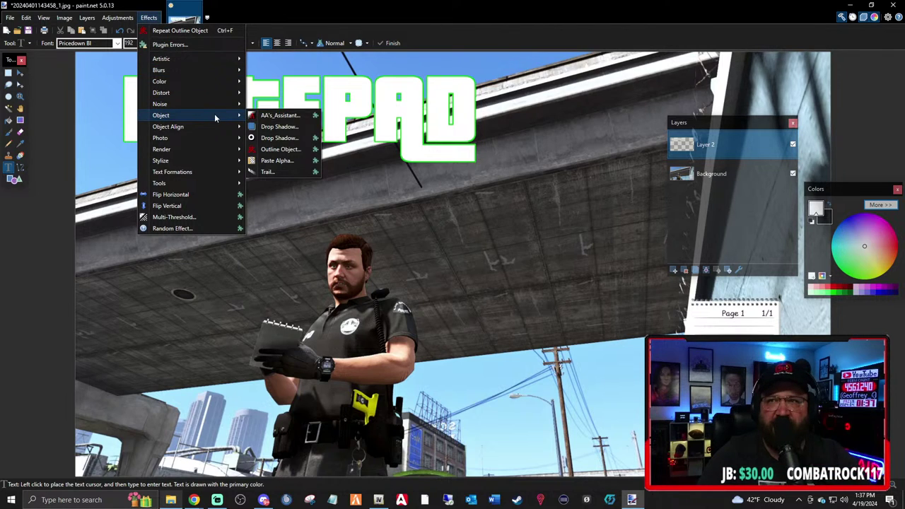
left_click(280, 127)
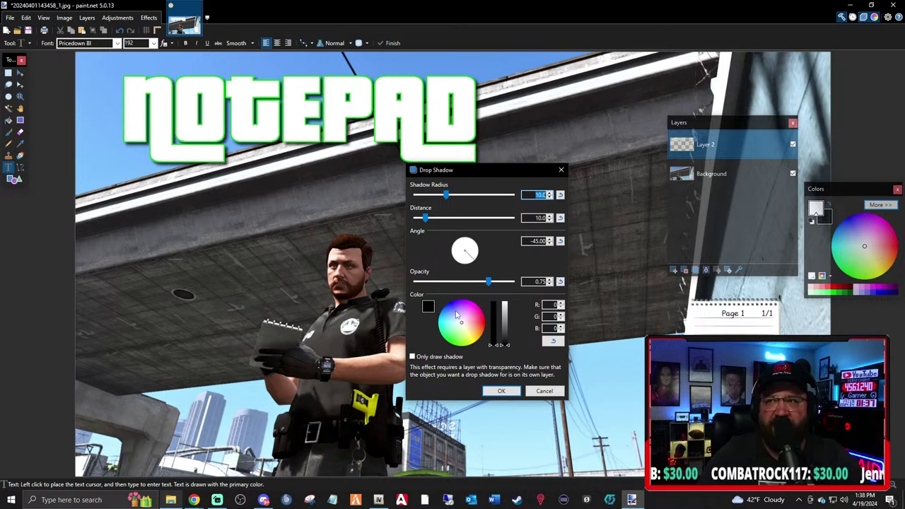
left_click_drag(426, 219, 485, 219)
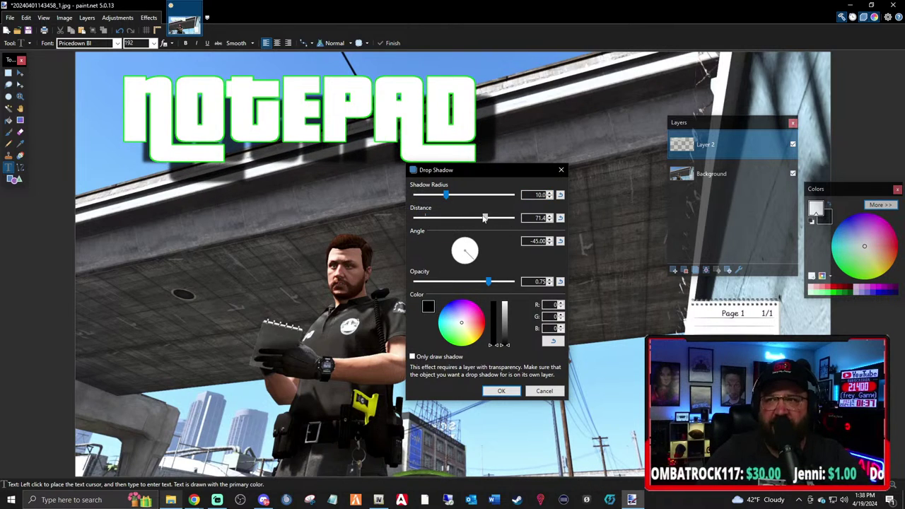
mouse_move(446, 195)
left_mouse_down()
mouse_move(418, 203)
mouse_move(488, 203)
mouse_move(445, 203)
left_mouse_up()
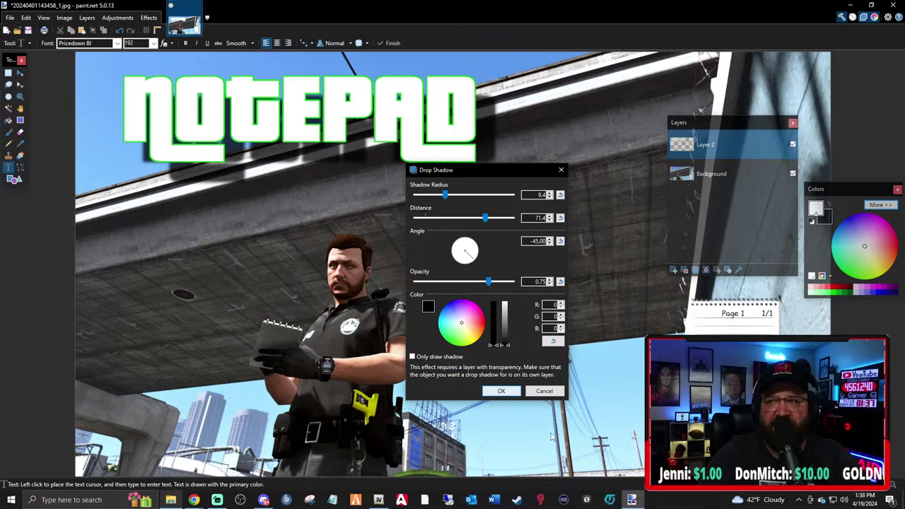
left_click(501, 391)
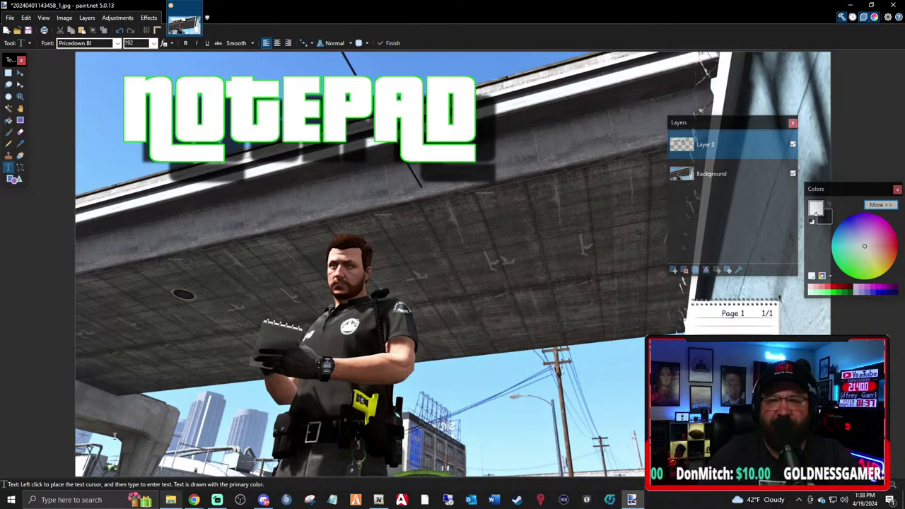
Add the LSPDFR logo image as a new layer, resize it to about 959 × 496 pixels, place it below the NOTEPAD title and deselect it.
left_click(171, 500)
key("alt+Tab")
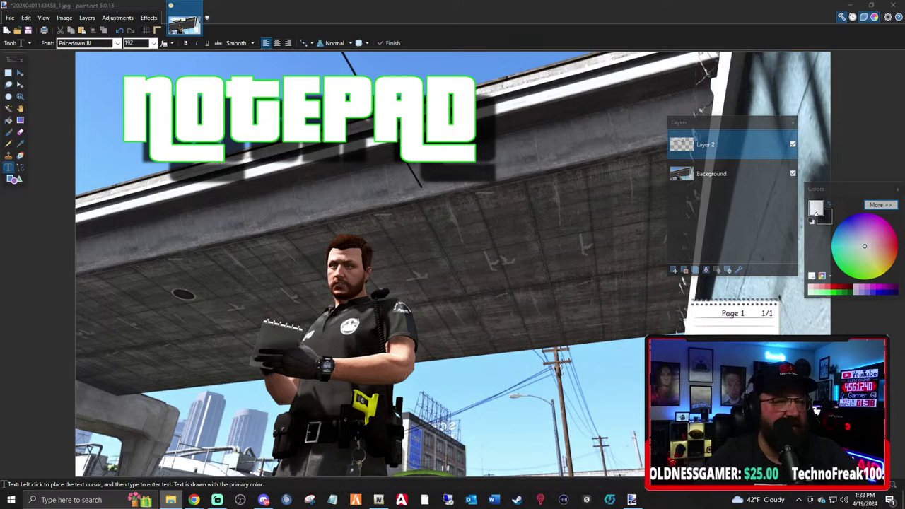
left_click_drag(384, 218, 385, 218)
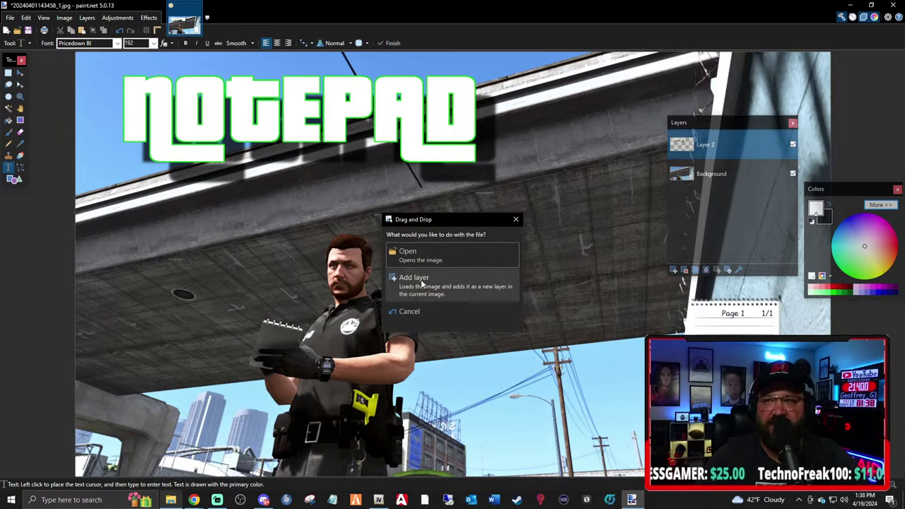
left_click(396, 279)
left_click_drag(220, 97, 558, 239)
left_click_drag(624, 272, 352, 292)
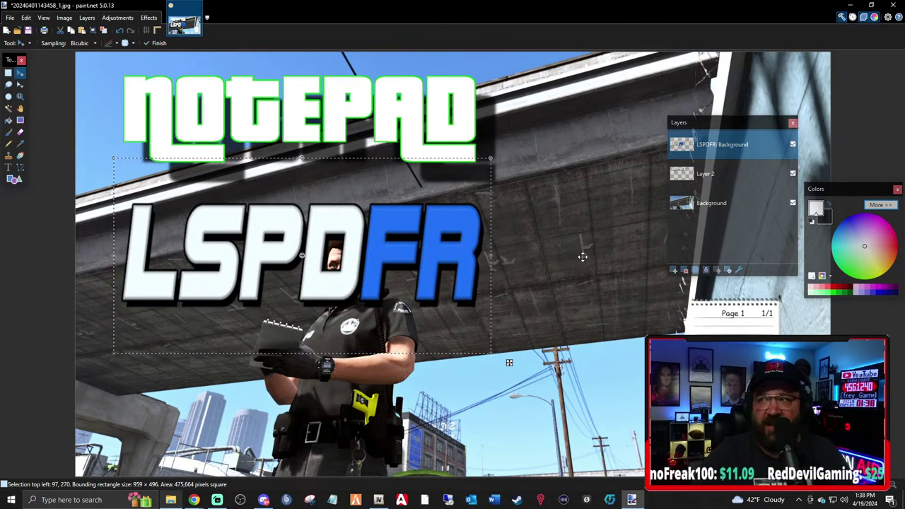
key("ctrl+d")
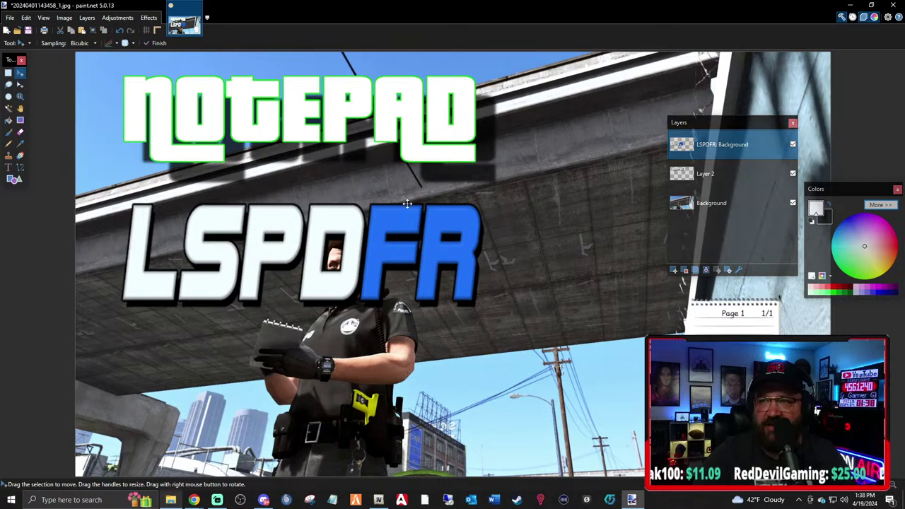
Apply a Drop Shadow to the LSPDFR logo layer with its distance reduced to 30.6.
left_click(149, 18)
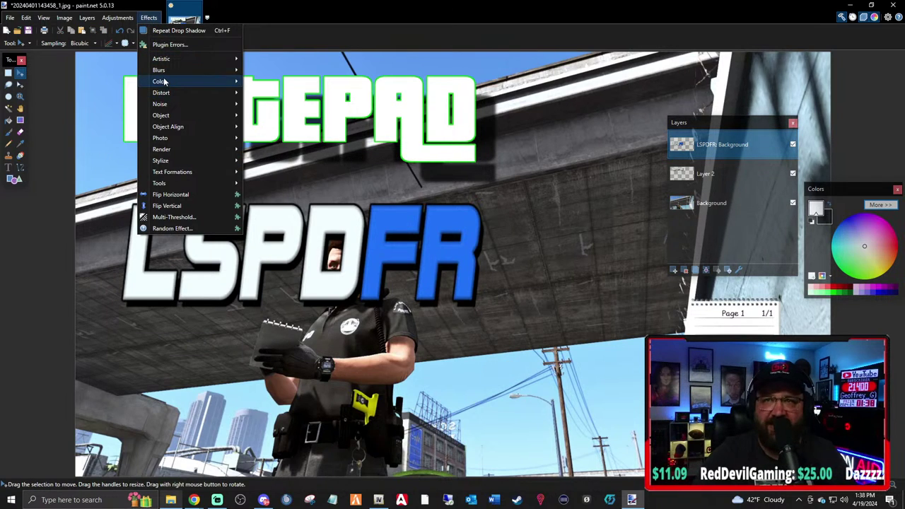
mouse_move(168, 115)
left_click(272, 127)
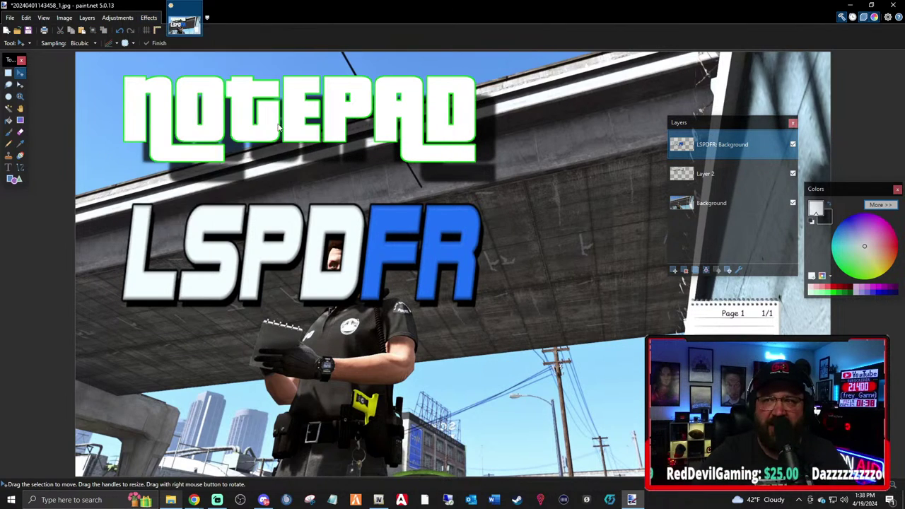
left_click_drag(452, 130, 735, 105)
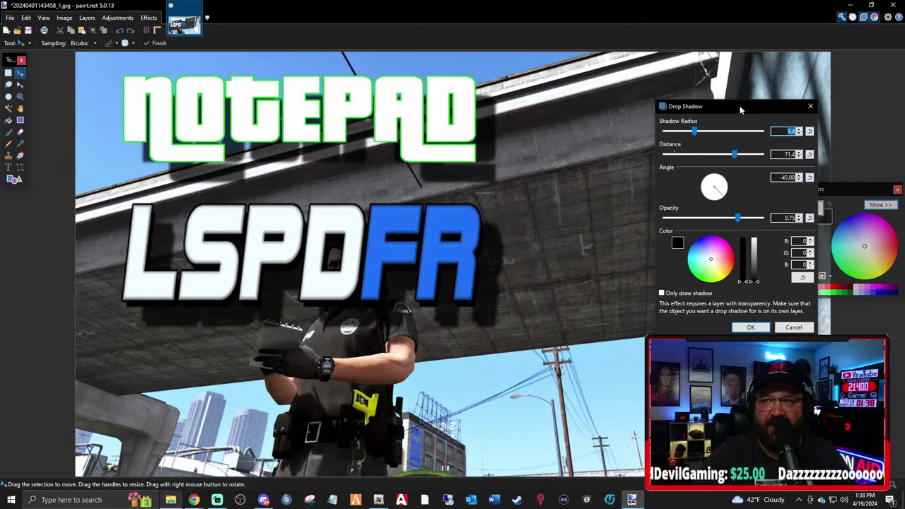
left_click_drag(734, 154, 693, 156)
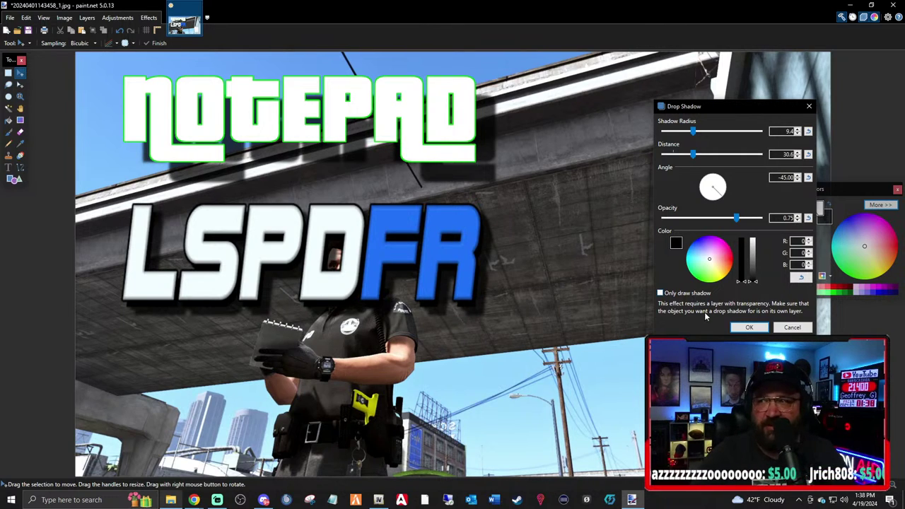
left_click(749, 327)
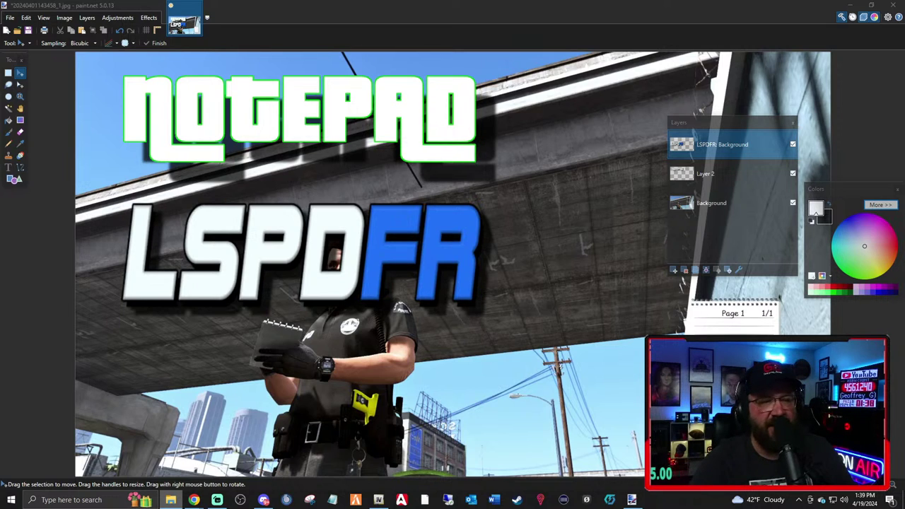
Add the smoke-transparent-overlay image as a new layer and enlarge it to spread smoke over both titles and the bridge.
left_click_drag(494, 261, 494, 262)
left_click(399, 281)
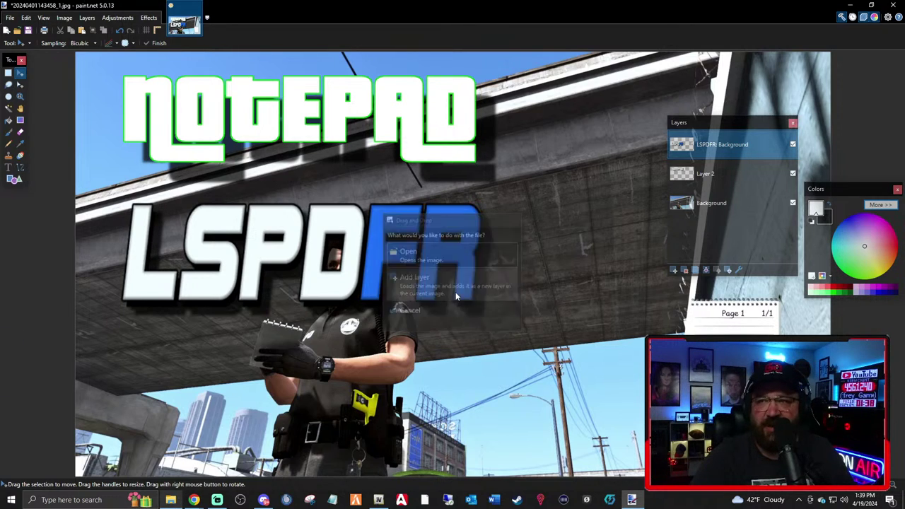
left_click_drag(381, 258, 470, 406)
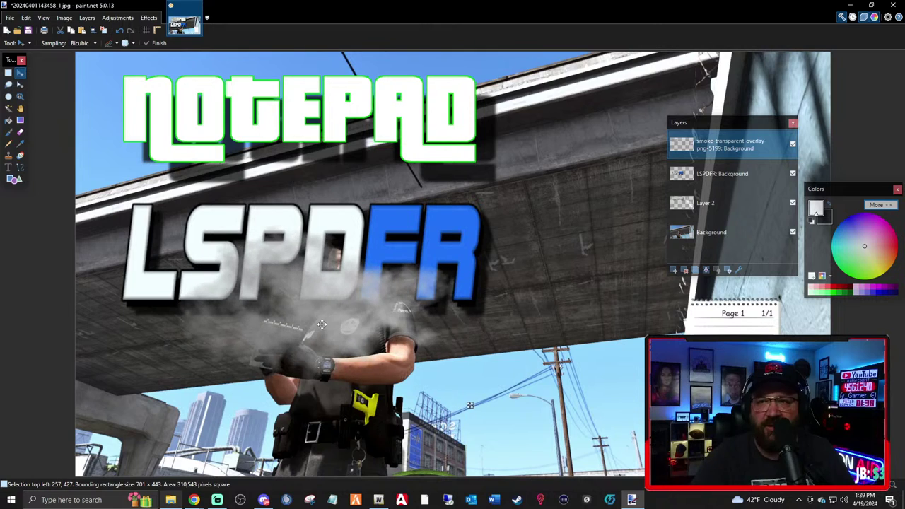
left_click_drag(177, 219, 432, 136)
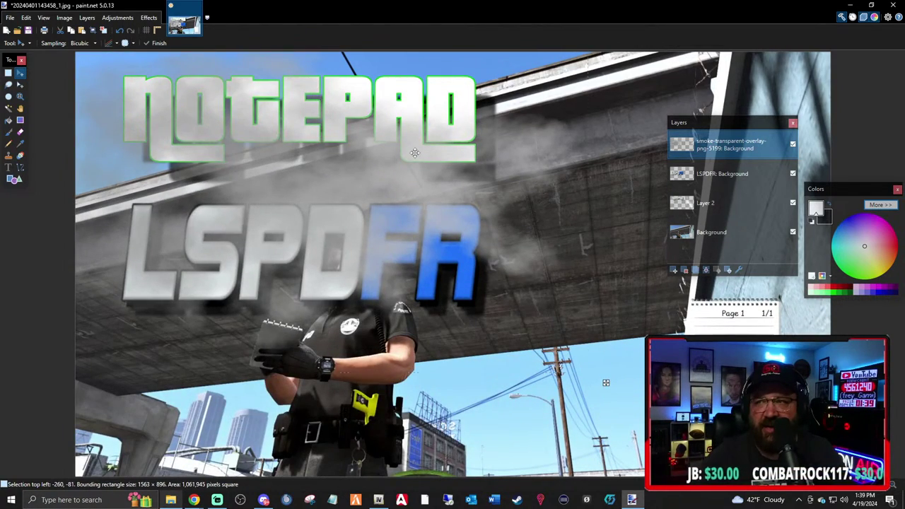
left_click_drag(588, 375, 856, 508)
left_click_drag(552, 309, 589, 212)
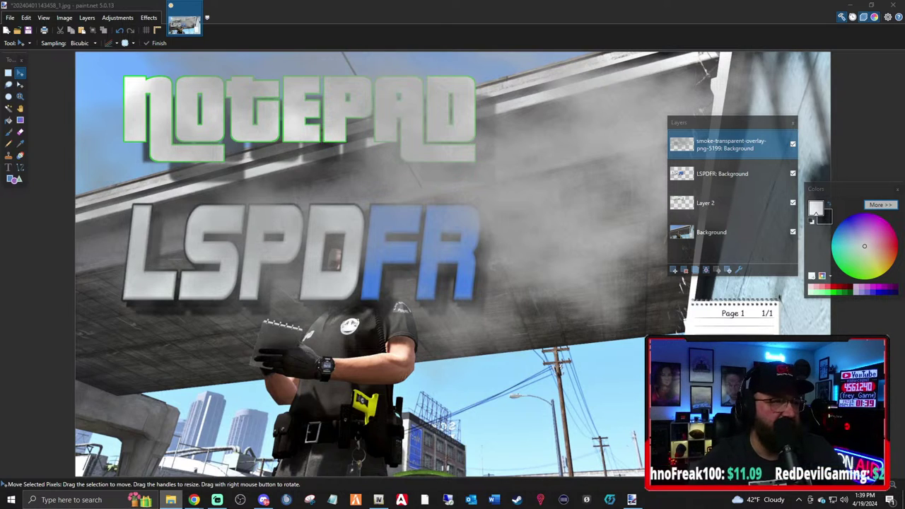
Close paint.net and discard the unsaved changes to the thumbnail.
left_click(141, 204)
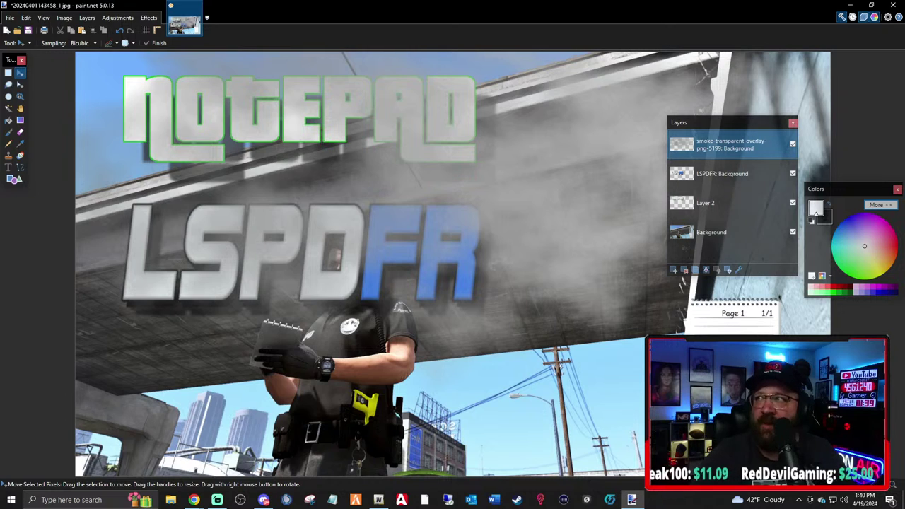
left_click(894, 6)
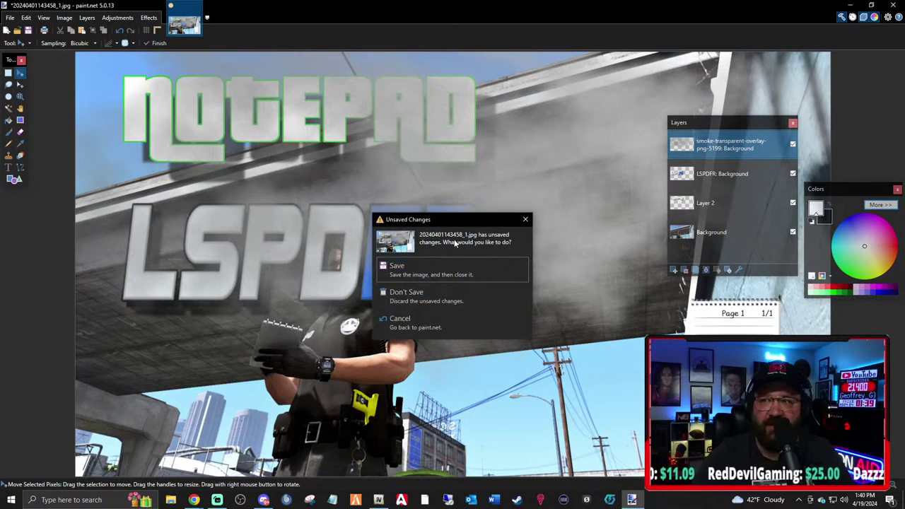
left_click(428, 298)
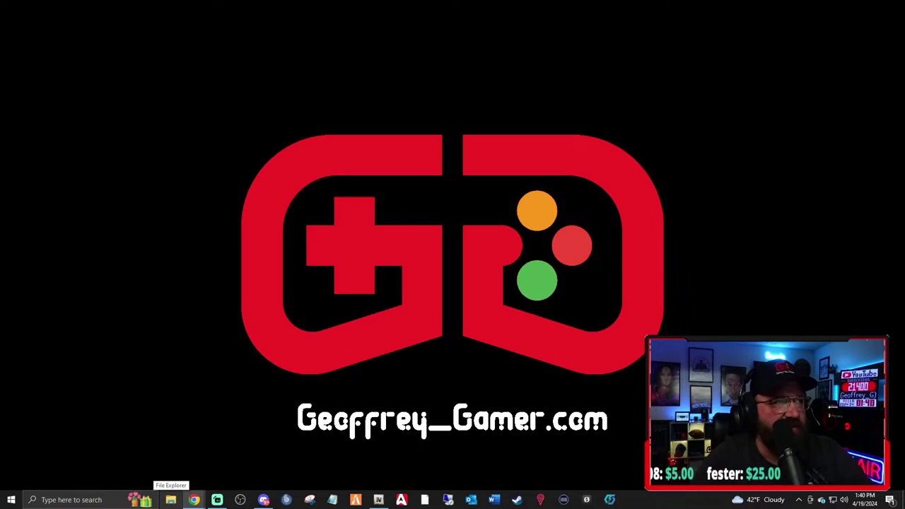
Switch to the browser and look through the recently added fonts on the dafont.com home page.
left_click_drag(0, 147, 492, 95)
double_click(422, 94)
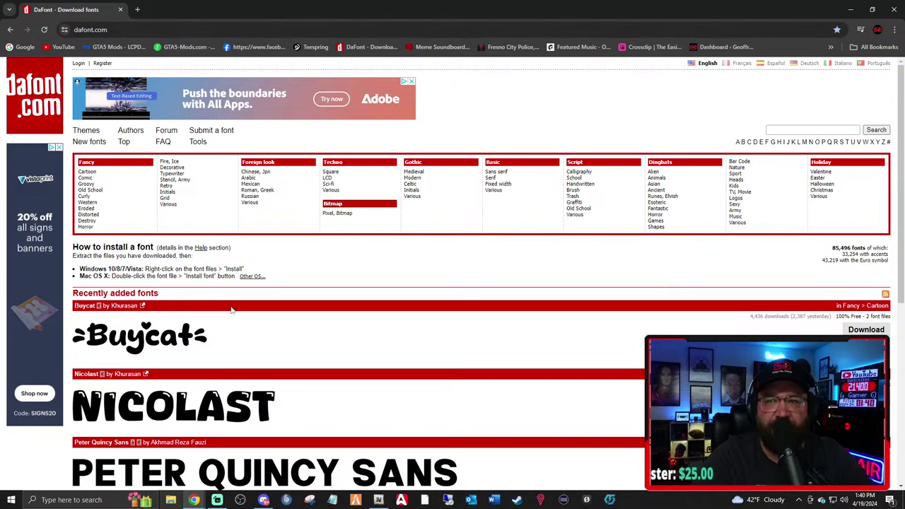
scroll(253, 323, "down", 5)
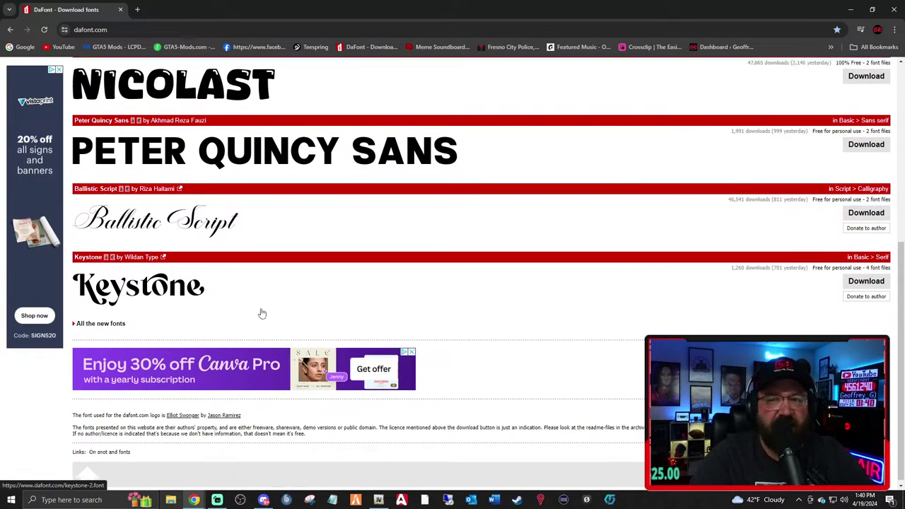
scroll(259, 313, "up", 2)
scroll(284, 293, "up", 2)
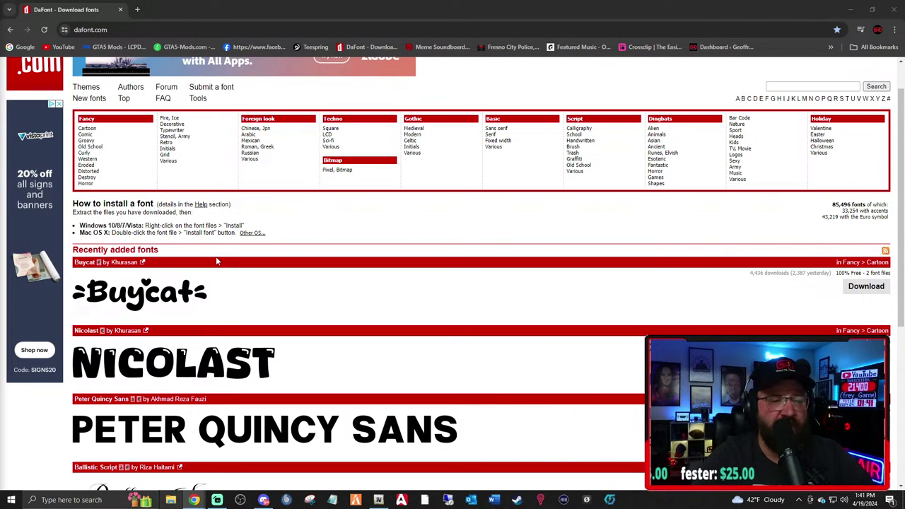
scroll(270, 277, "down", 3)
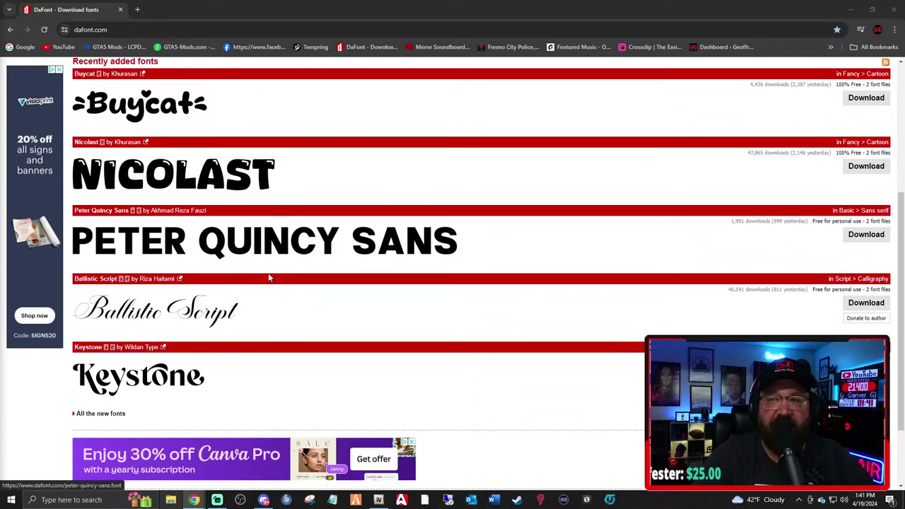
Search dafont.com for "fire" and look through the first page of matching fonts.
scroll(328, 268, "up", 3)
left_click(788, 129)
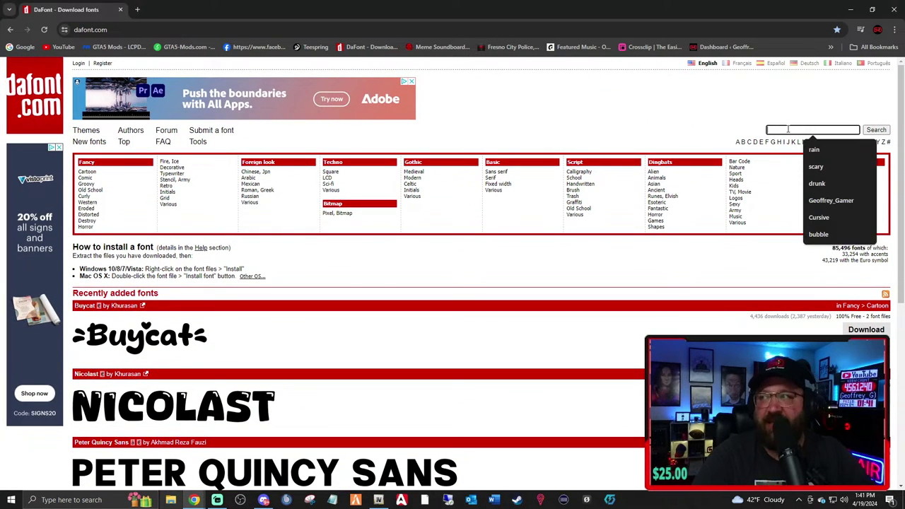
type("fire")
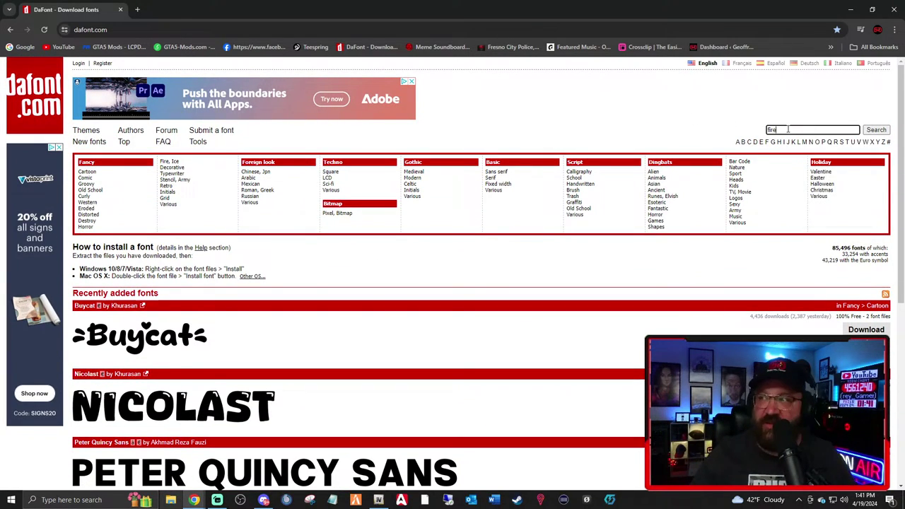
key("Return")
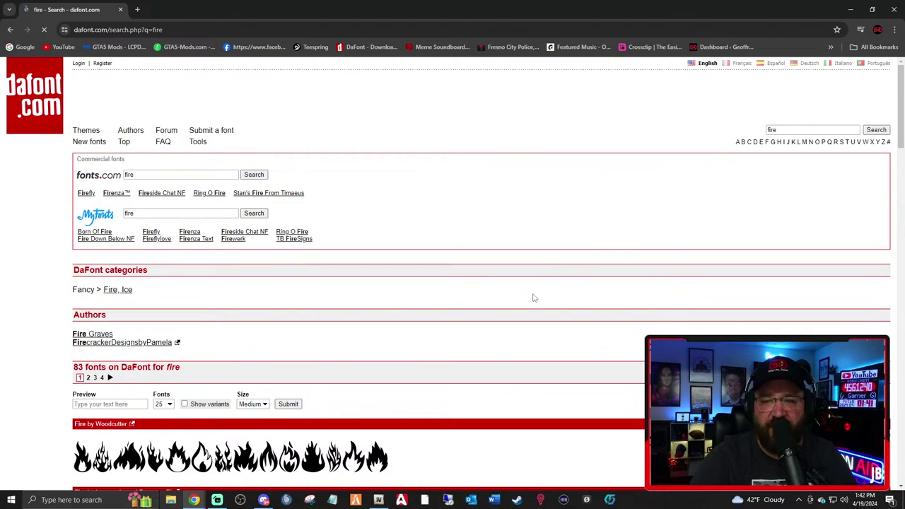
scroll(534, 297, "down", 5)
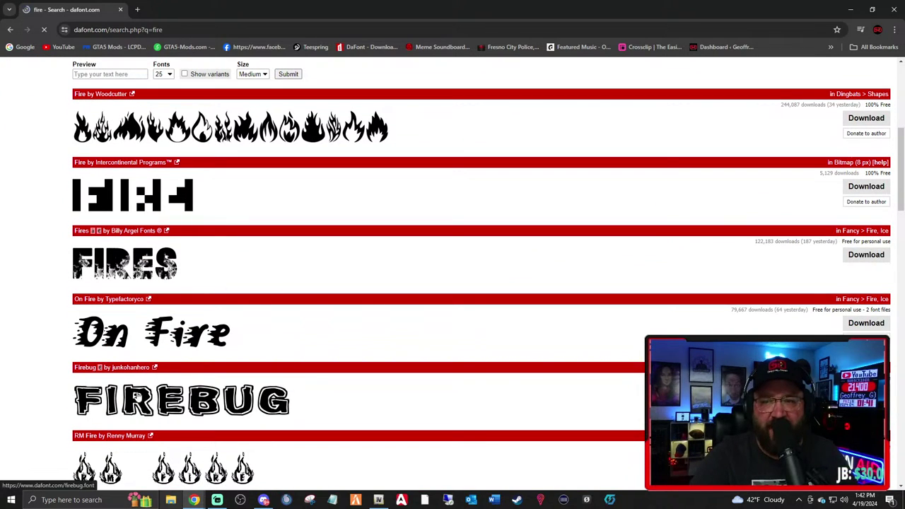
scroll(259, 408, "down", 2)
scroll(259, 409, "down", 7)
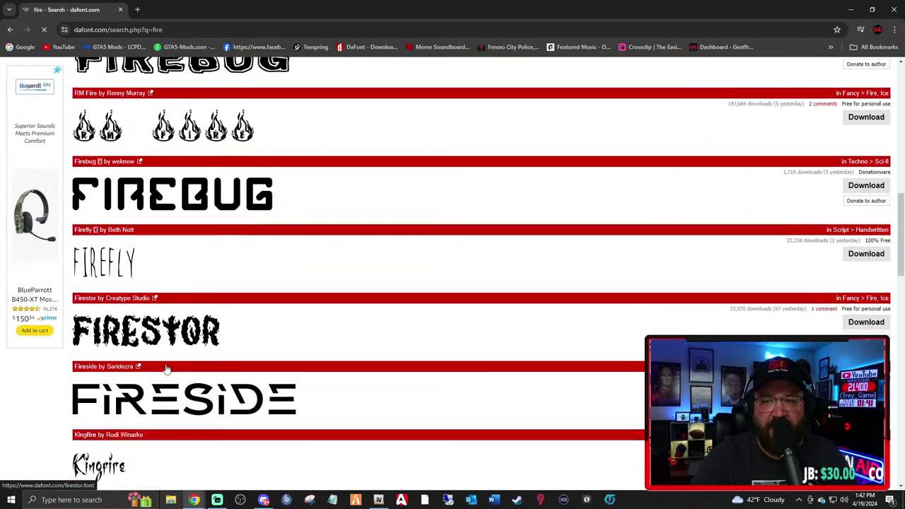
scroll(157, 380, "down", 6)
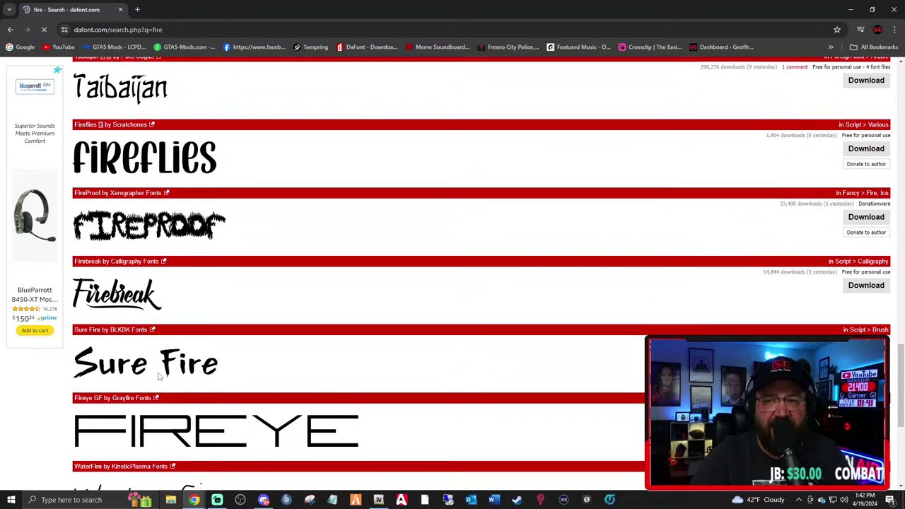
scroll(335, 380, "down", 4)
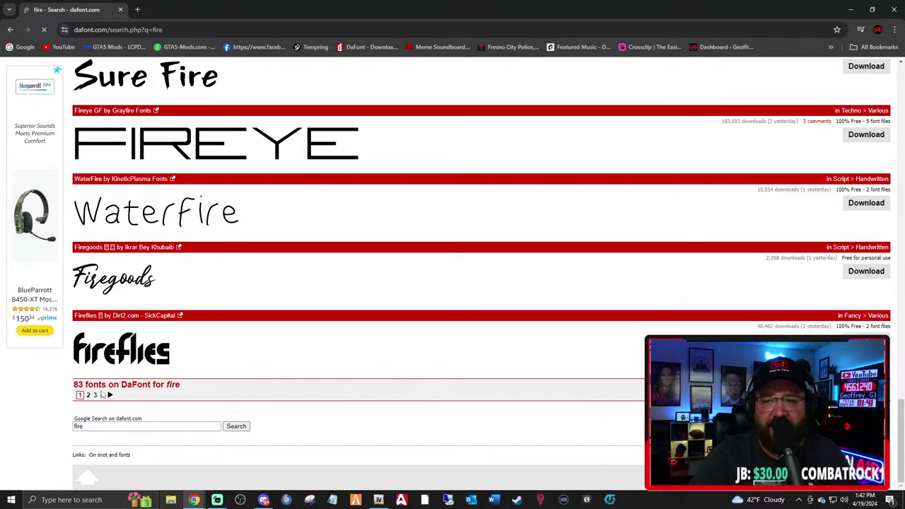
Run a Google search within dafont.com for "bones" and look through the listed font pages.
left_click(89, 426)
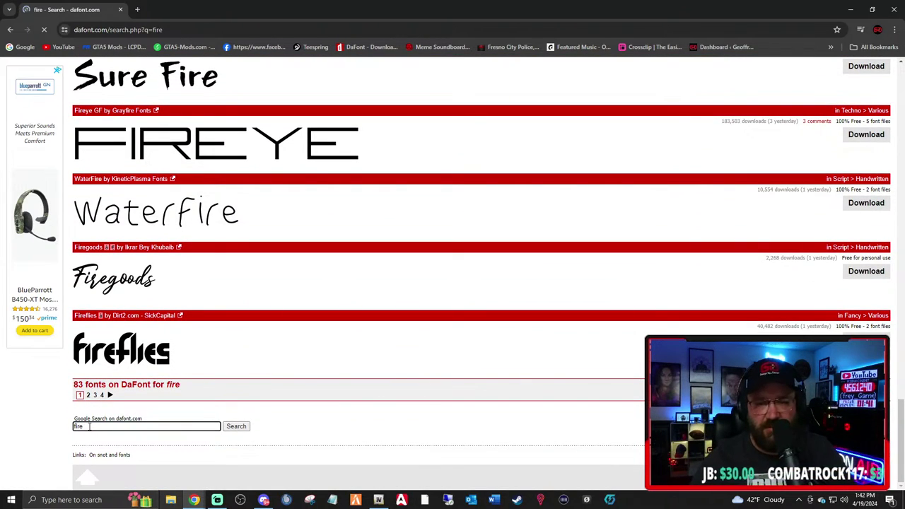
key("BackSpace")
key("BackSpace")
key("BackSpace")
key("BackSpace")
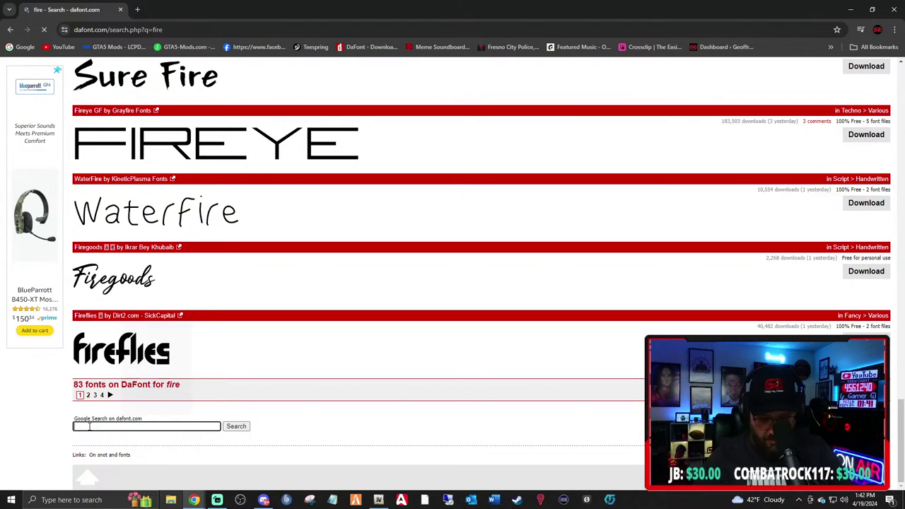
type("bones")
key("Return")
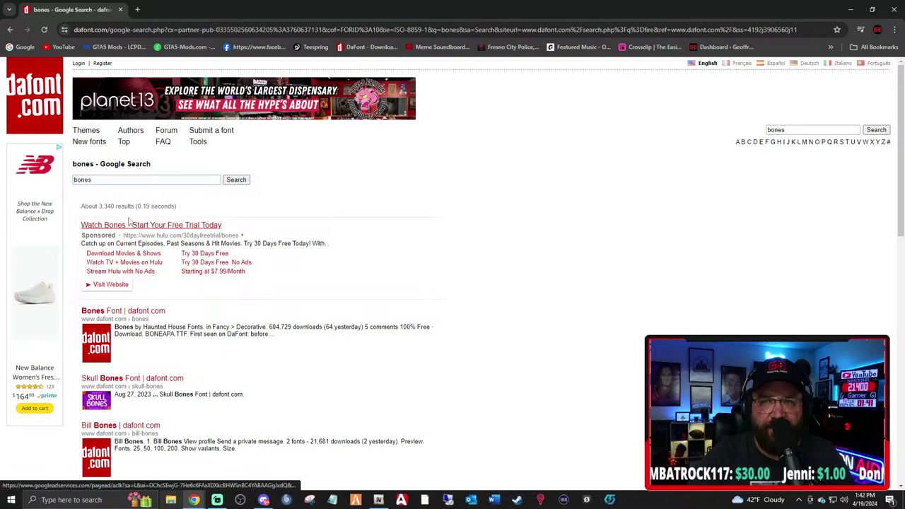
scroll(163, 276, "down", 5)
scroll(191, 304, "down", 1)
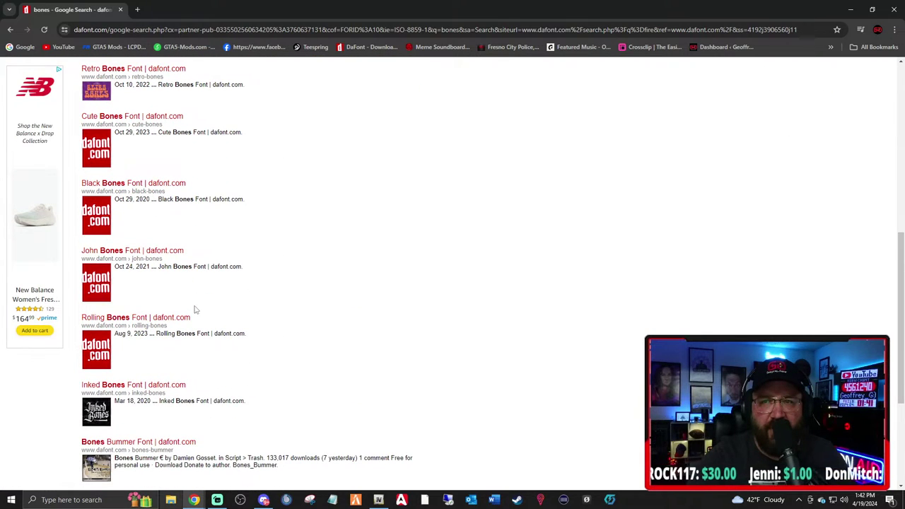
scroll(204, 310, "down", 3)
scroll(206, 314, "up", 10)
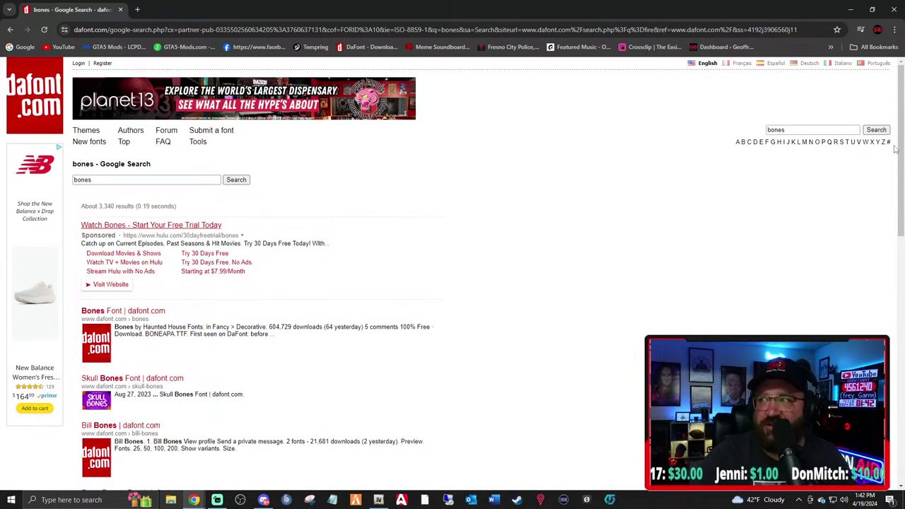
Search for "bones" with dafont.com's own font search and browse the previews of the matching fonts.
left_click(877, 130)
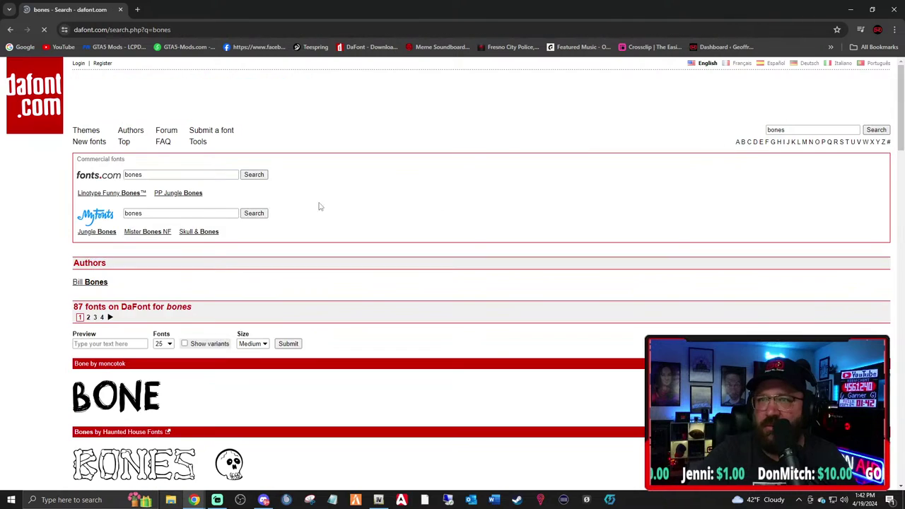
scroll(197, 300, "down", 3)
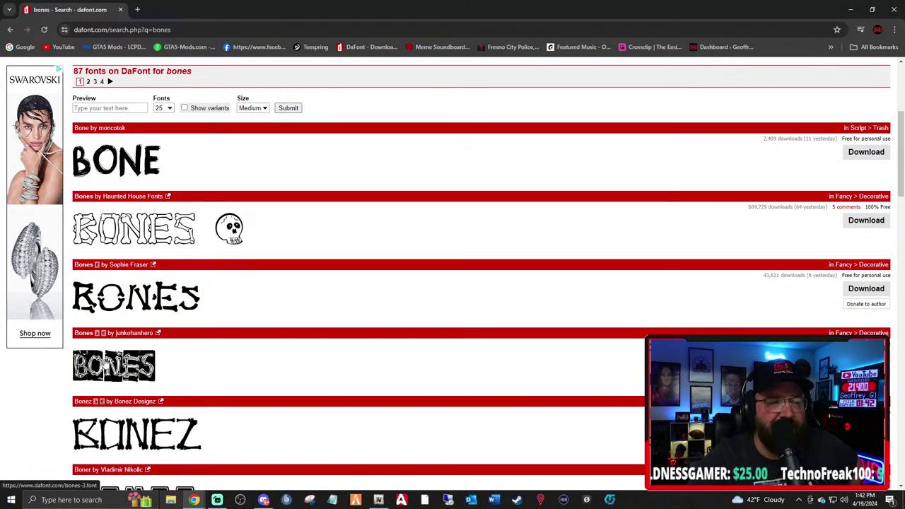
scroll(106, 368, "down", 3)
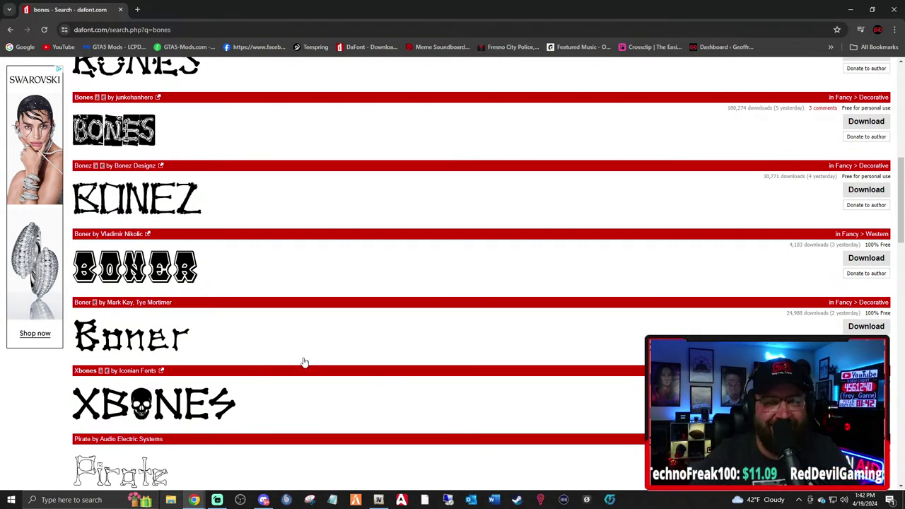
scroll(320, 390, "down", 3)
scroll(293, 388, "down", 3)
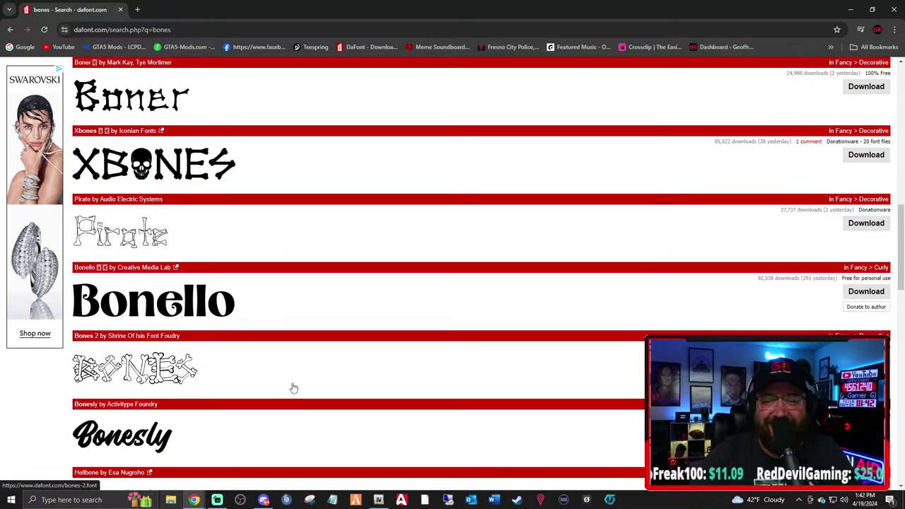
scroll(294, 389, "down", 5)
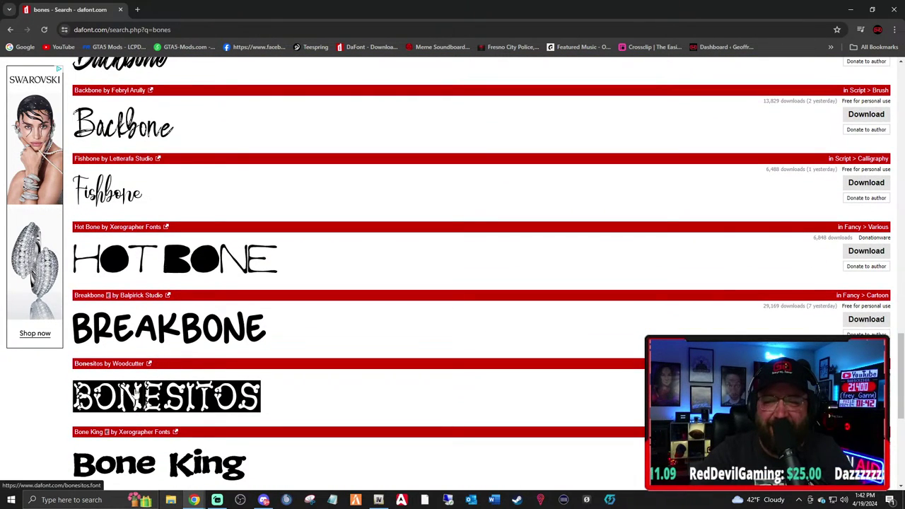
scroll(121, 398, "down", 1)
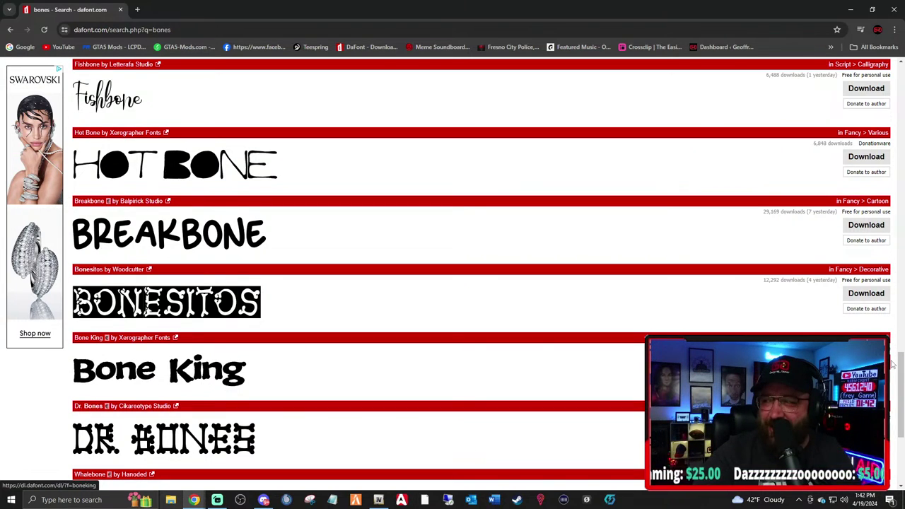
Download the Bone King font and install BoneKing.ttf from its zip archive, closing the font preview and archive windows.
left_click(867, 362)
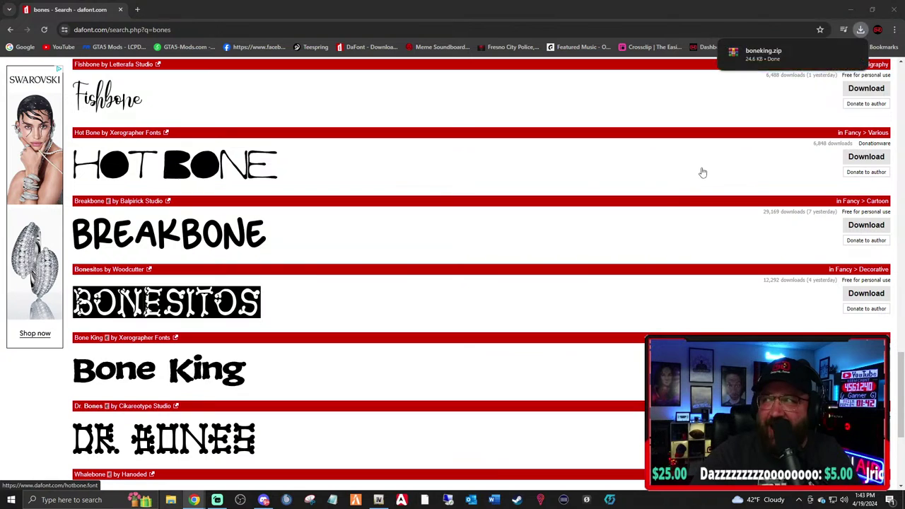
left_click(736, 50)
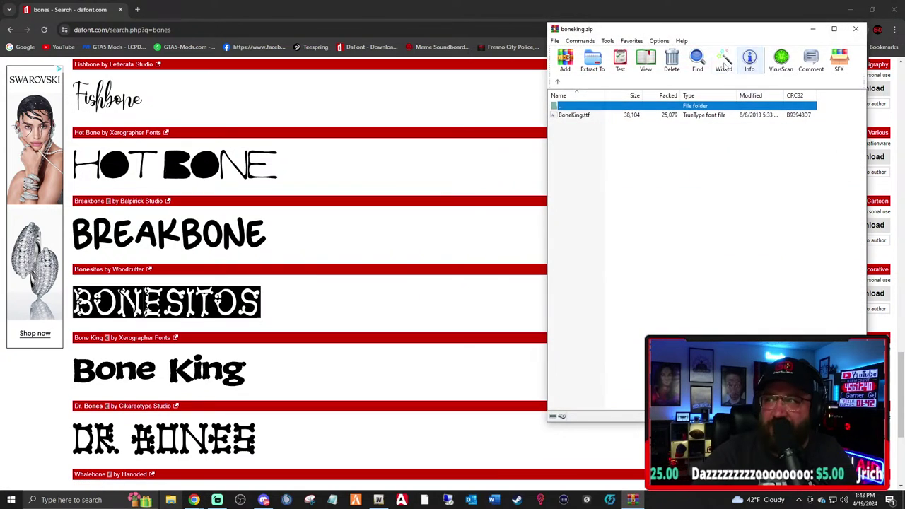
double_click(566, 117)
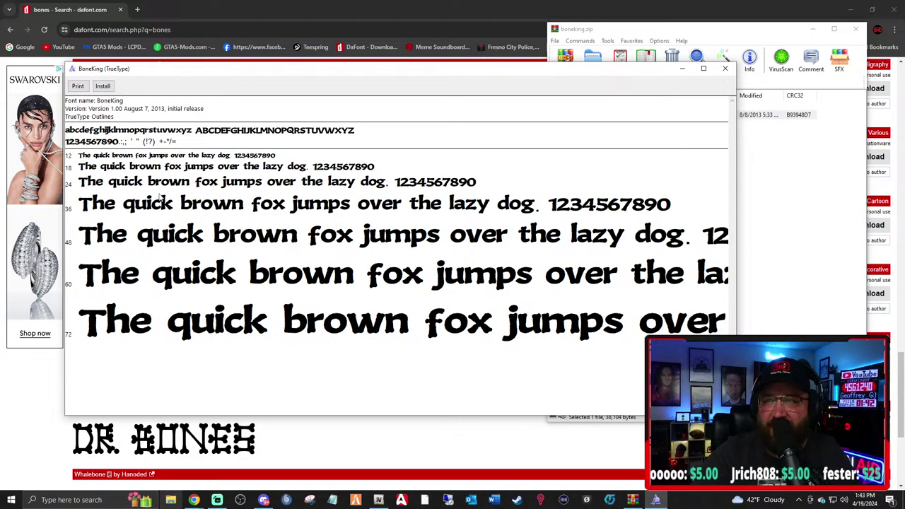
left_click(104, 85)
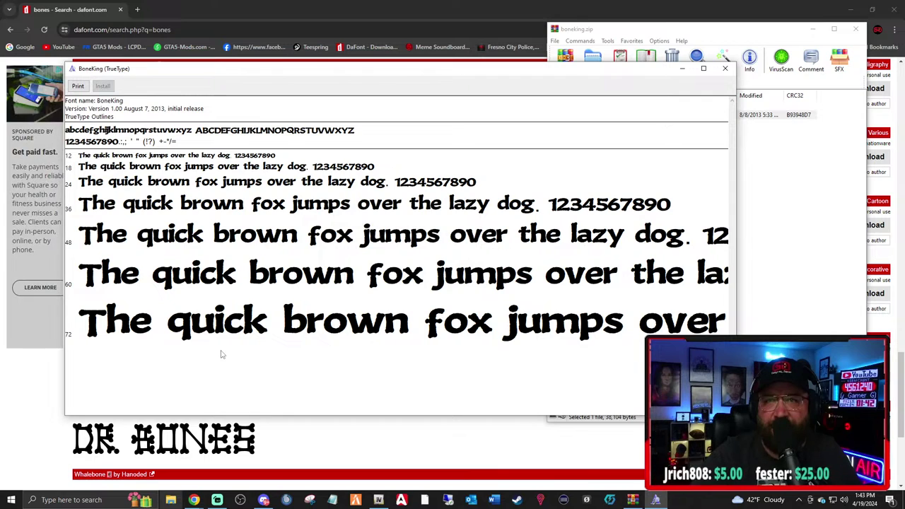
left_click(725, 69)
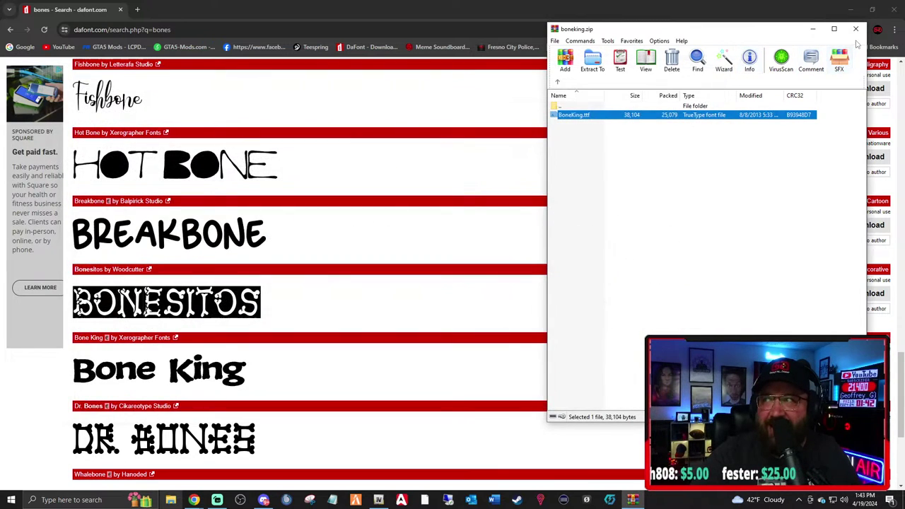
left_click(856, 29)
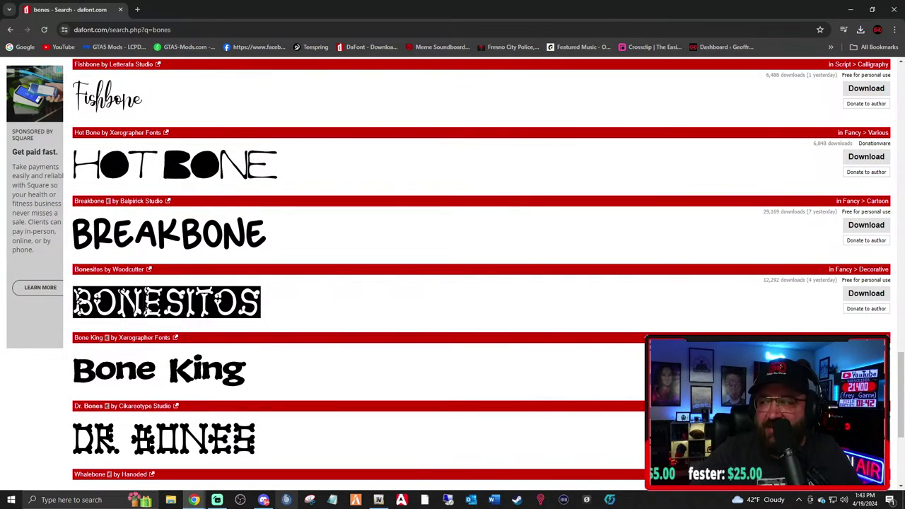
Download the Dr. Bones font, preview Dr. Bones.ttf from the archive, and close both windows without installing it.
left_click(867, 430)
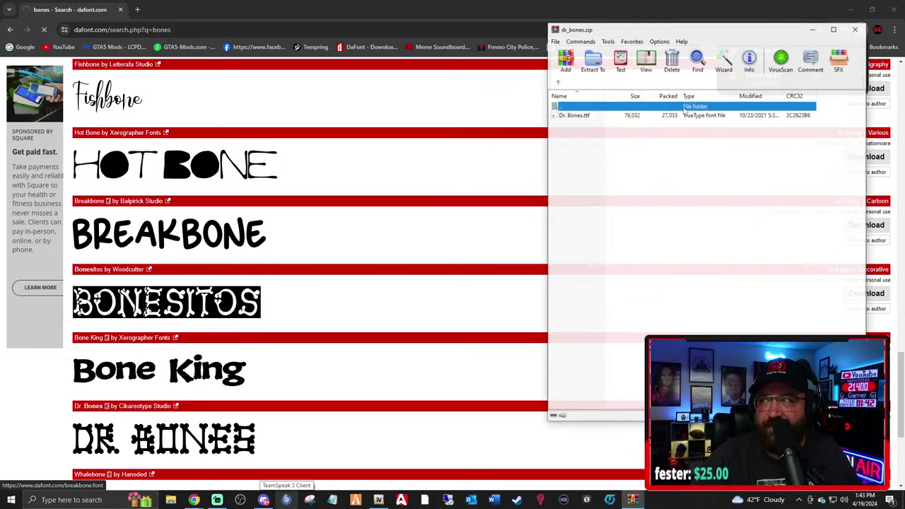
double_click(573, 114)
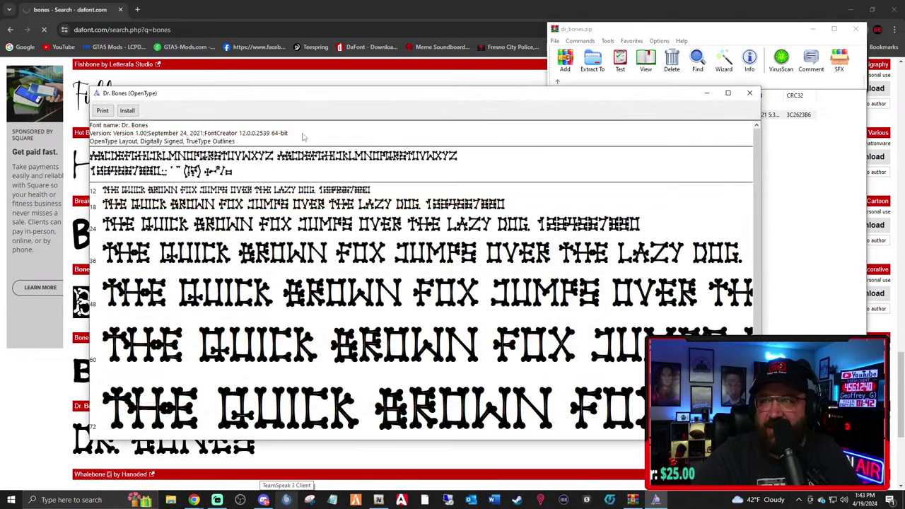
left_click(750, 93)
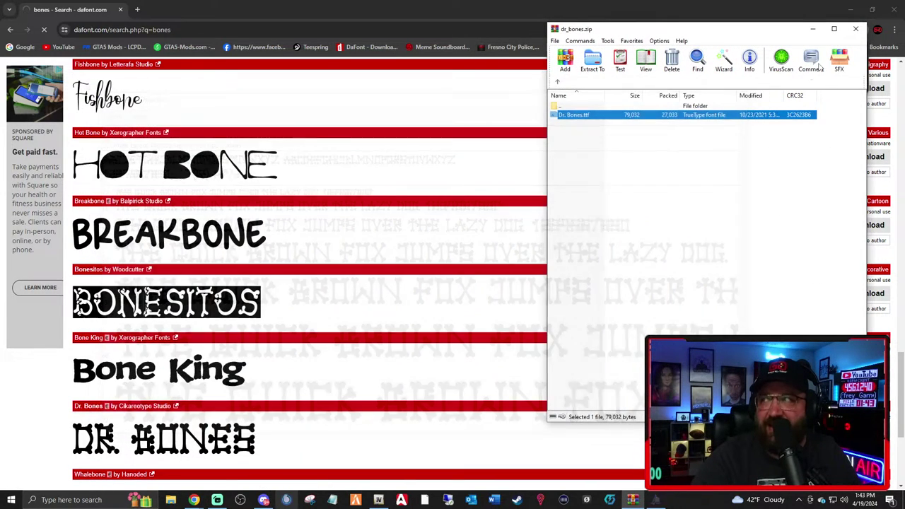
left_click(856, 29)
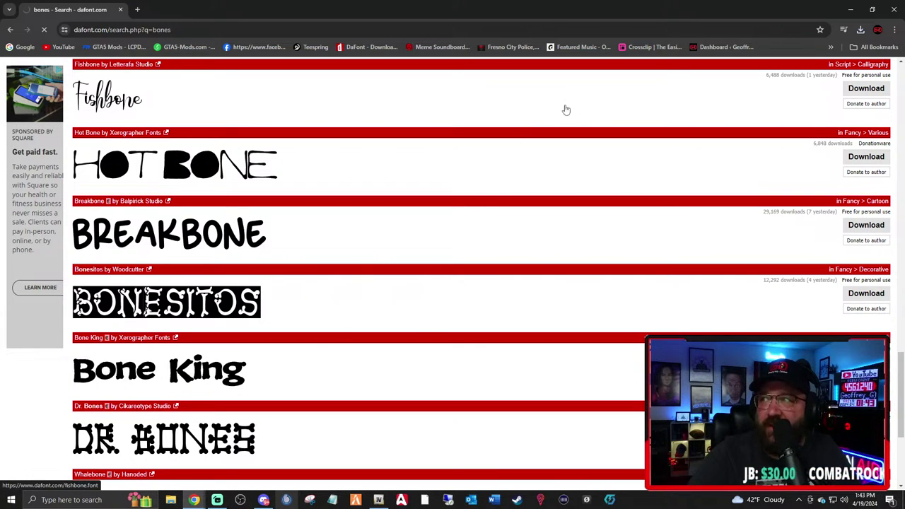
scroll(567, 213, "up", 3)
scroll(599, 318, "down", 6)
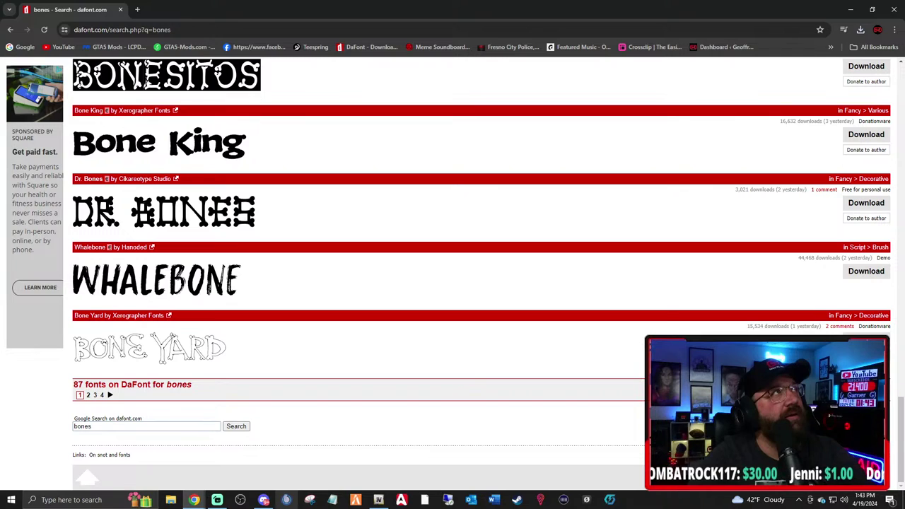
key("alt+Tab")
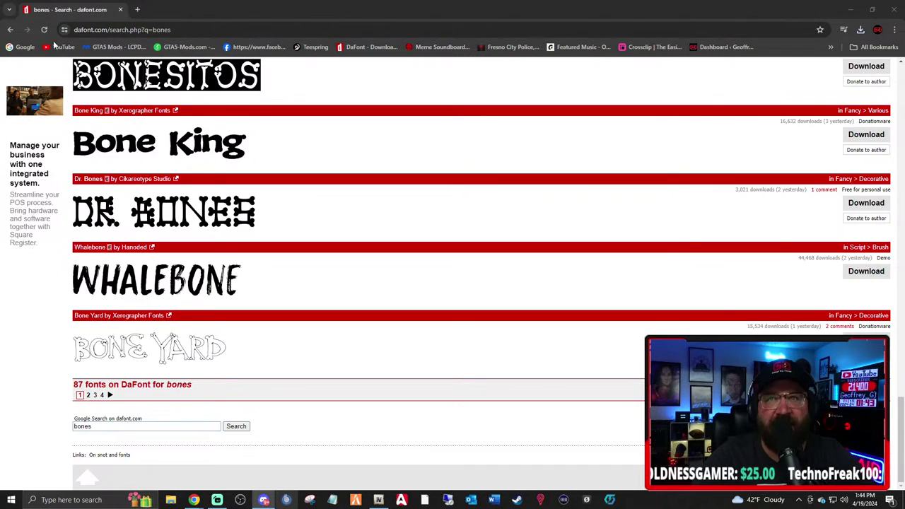
Search Google for "paintdotnet" and open the official Paint.NET website at getpaint.net.
left_click(21, 48)
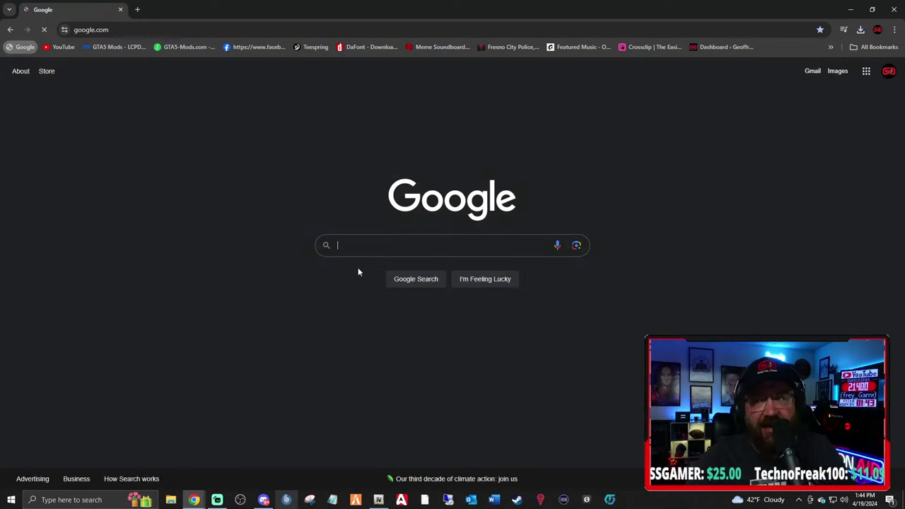
left_click(374, 246)
type("pa")
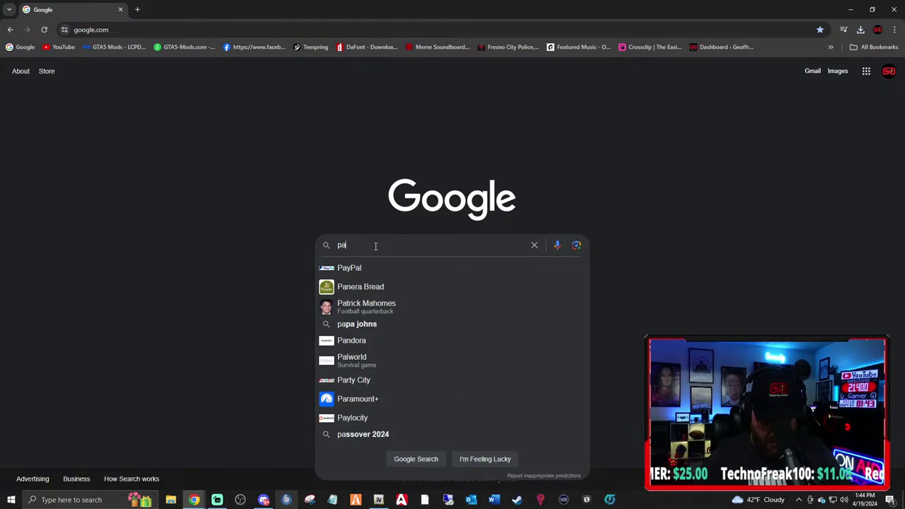
type("intdotnet")
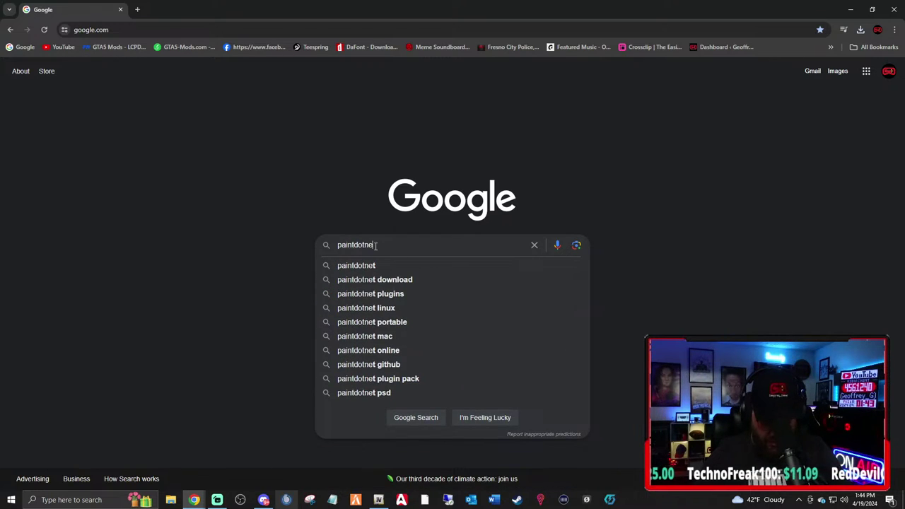
key("Return")
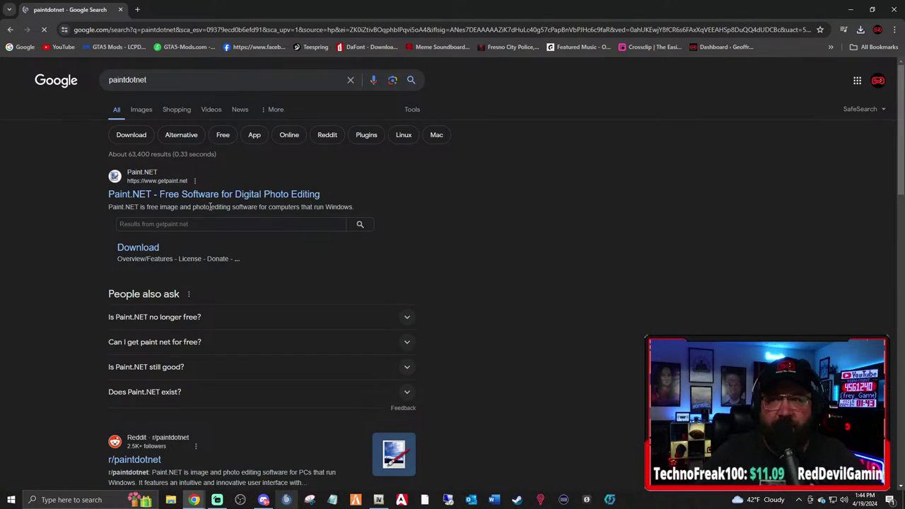
left_click(166, 197)
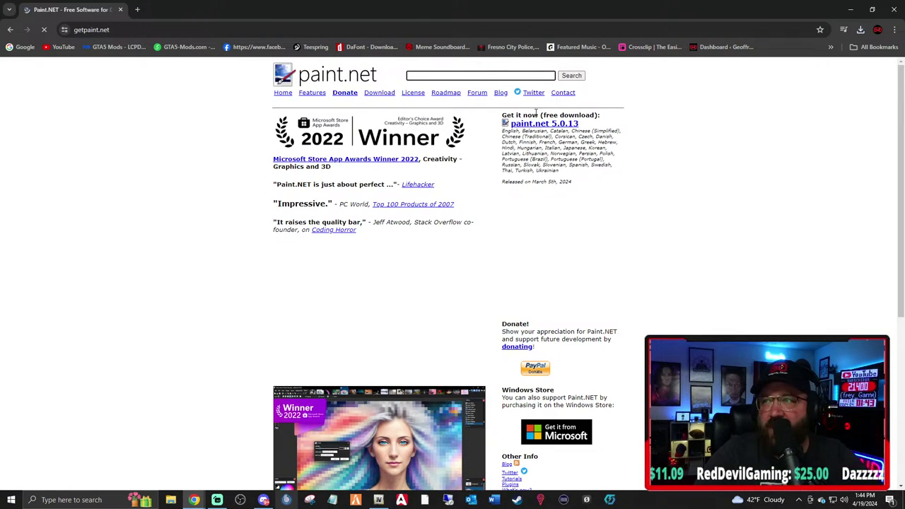
Open the download page for paint.net 5.0.13, dismissing the ad, and close the browser after reviewing the download options.
left_click(541, 126)
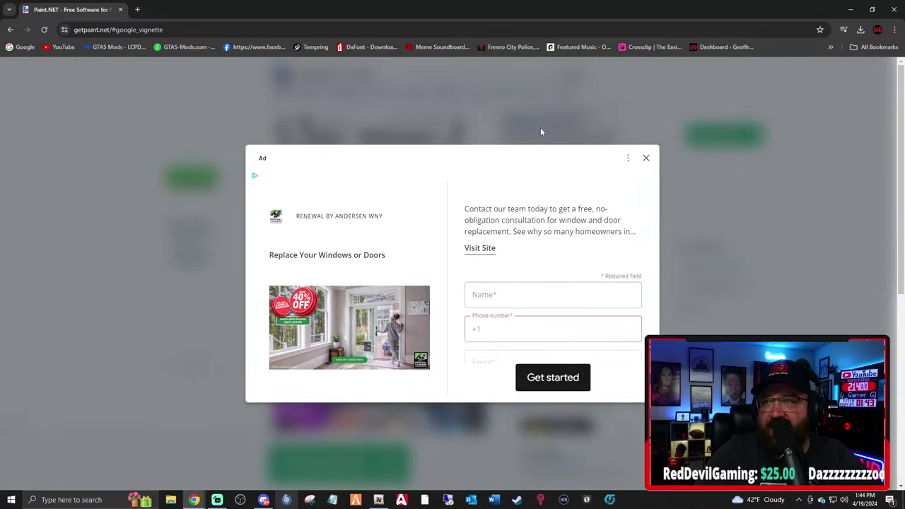
left_click(646, 160)
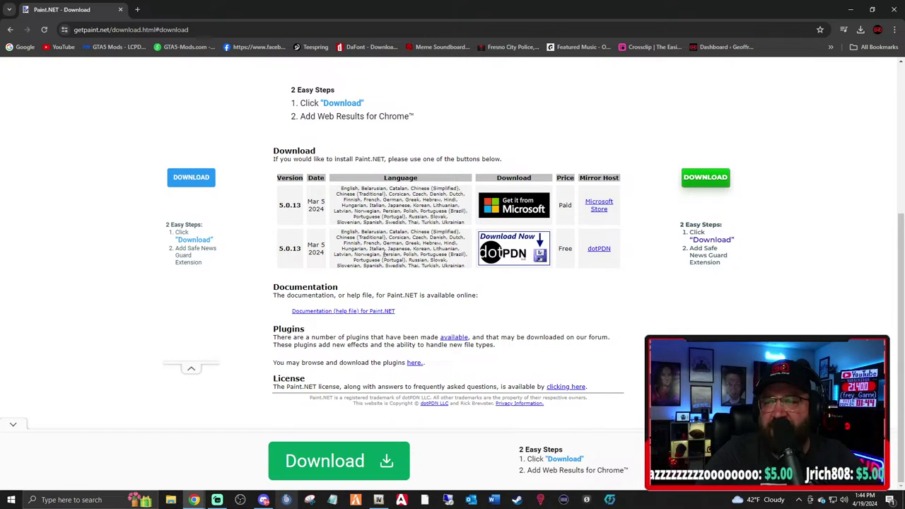
scroll(388, 249, "up", 3)
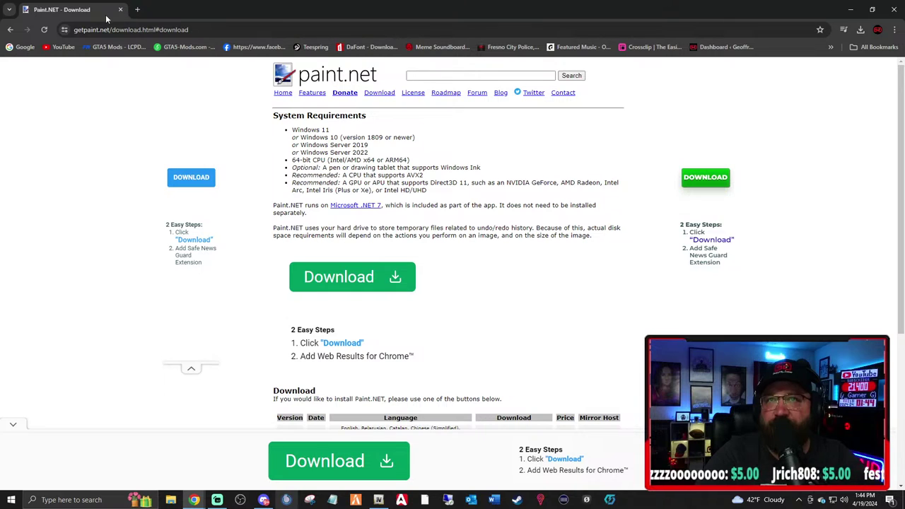
left_click(894, 9)
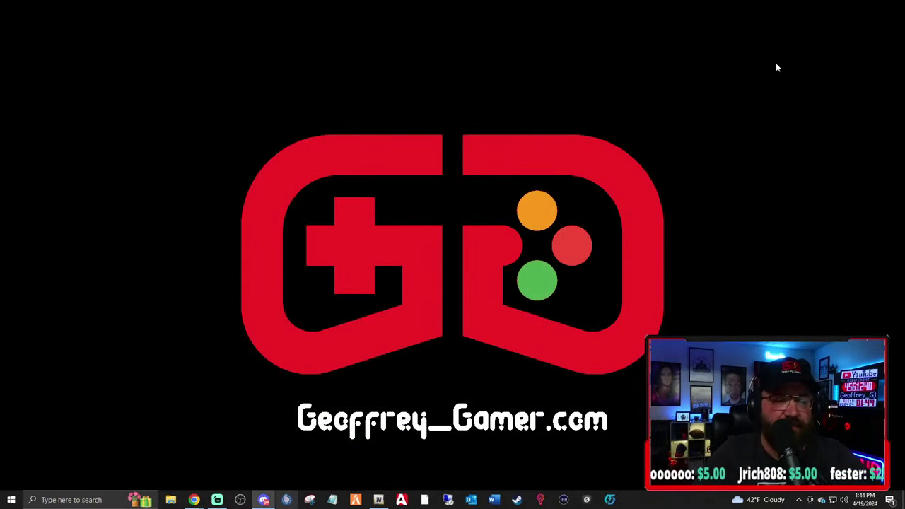